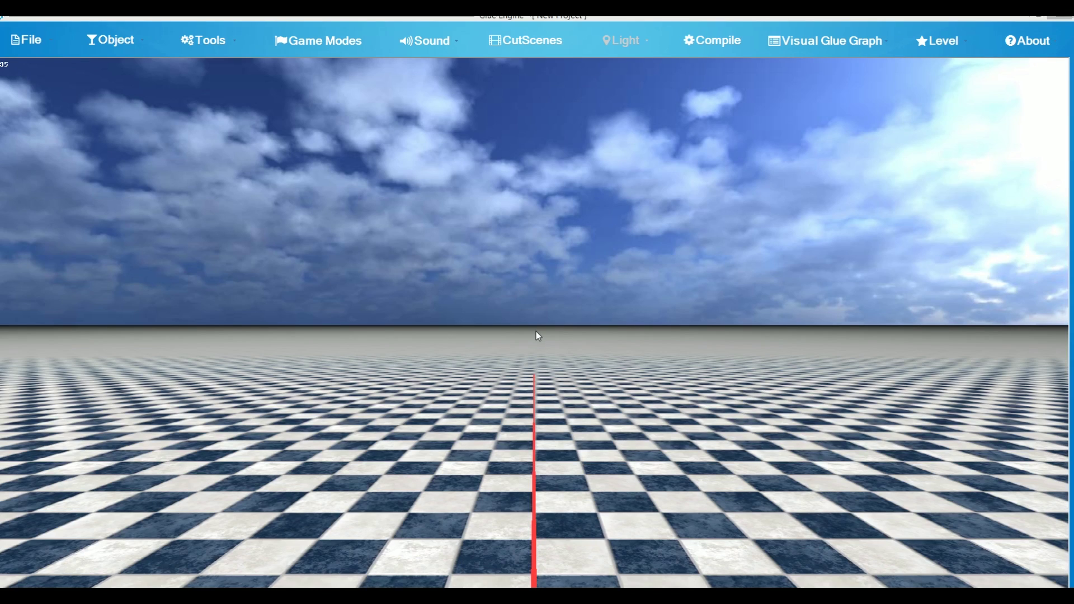
# - Open the model converter and load the DirectX file structure (combat building).X from the Normal Mapped folder
pyautogui.click(238, 41)
pyautogui.moveTo(271, 59)
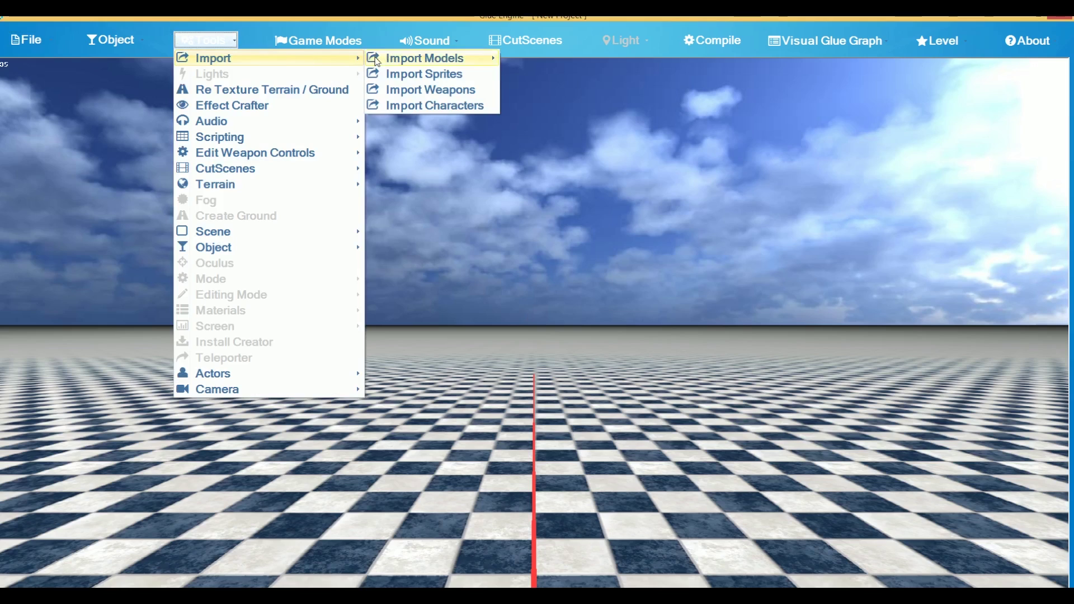
pyautogui.moveTo(415, 60)
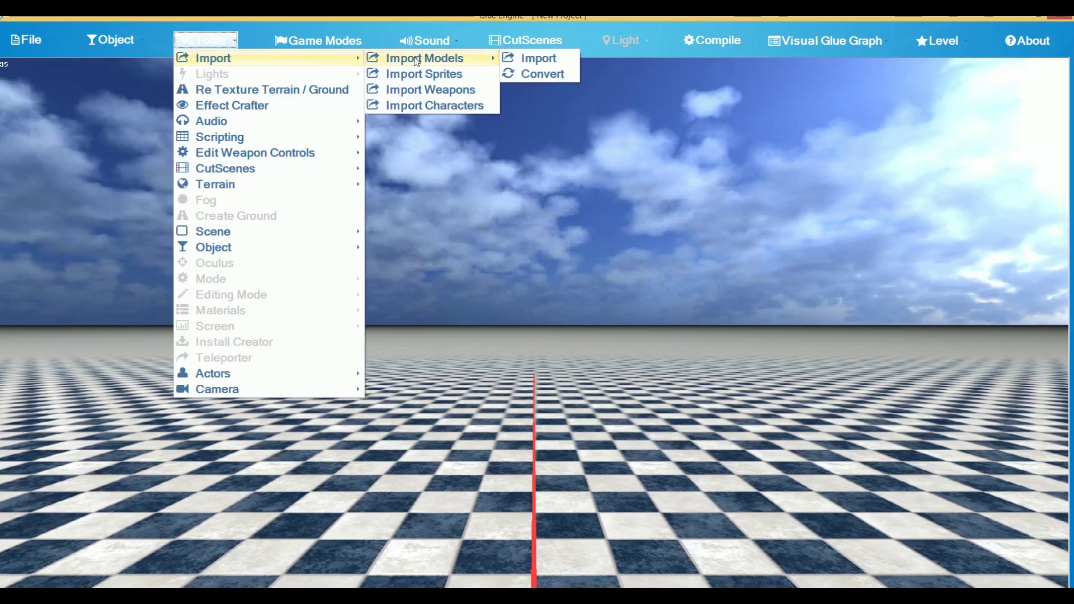
pyautogui.click(550, 75)
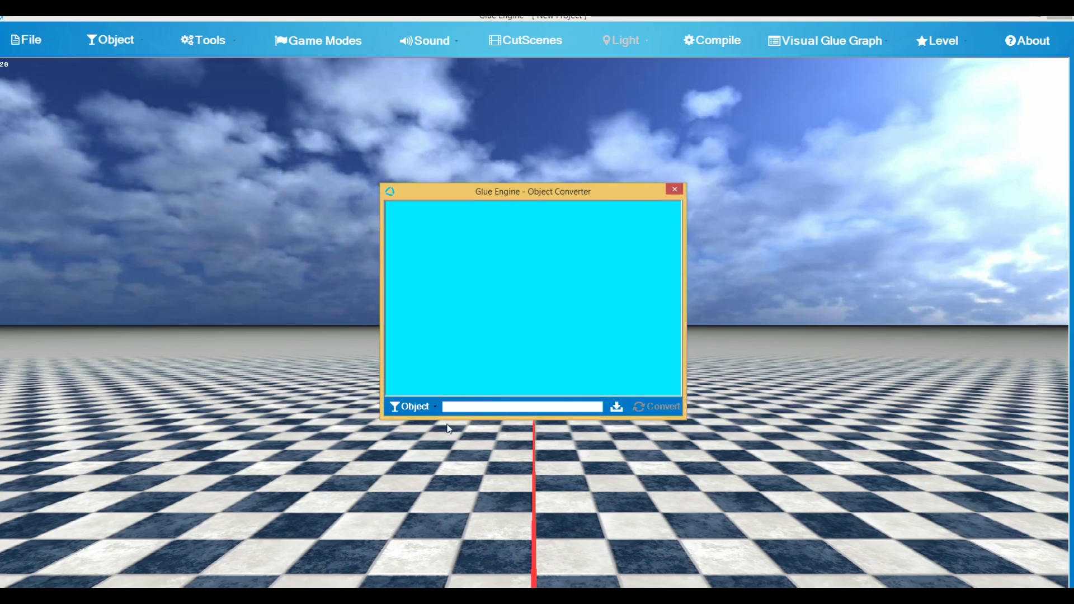
pyautogui.click(436, 409)
pyautogui.click(438, 424)
pyautogui.click(856, 469)
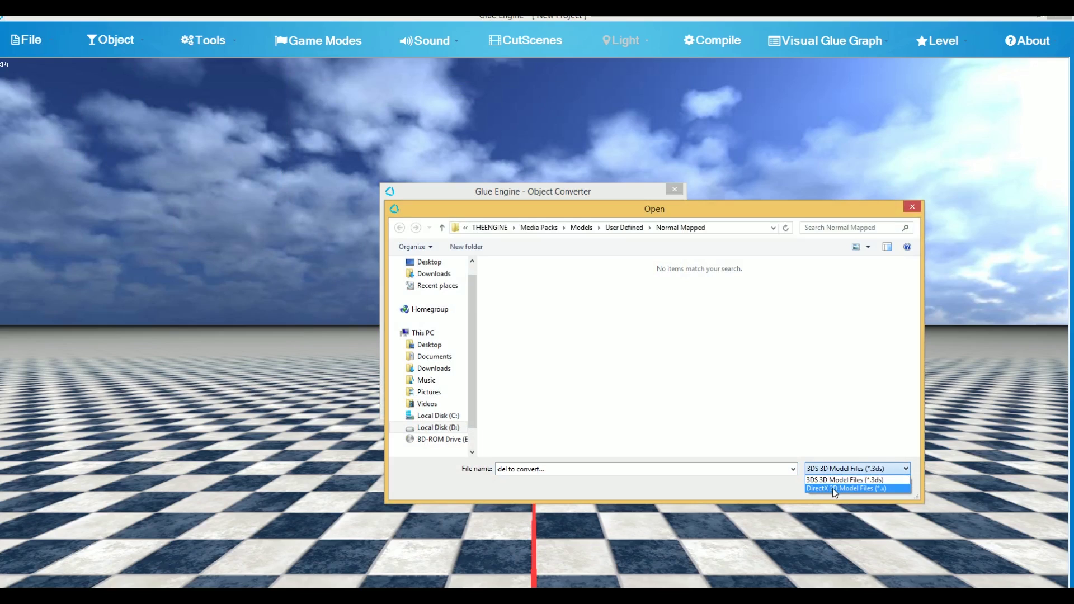
pyautogui.click(837, 488)
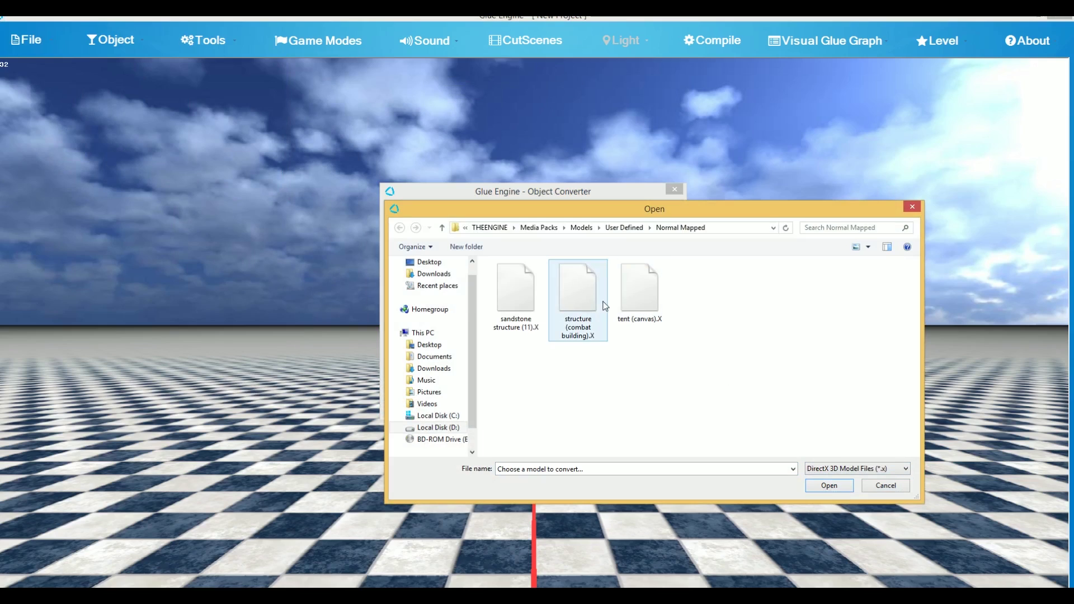
pyautogui.doubleClick(575, 297)
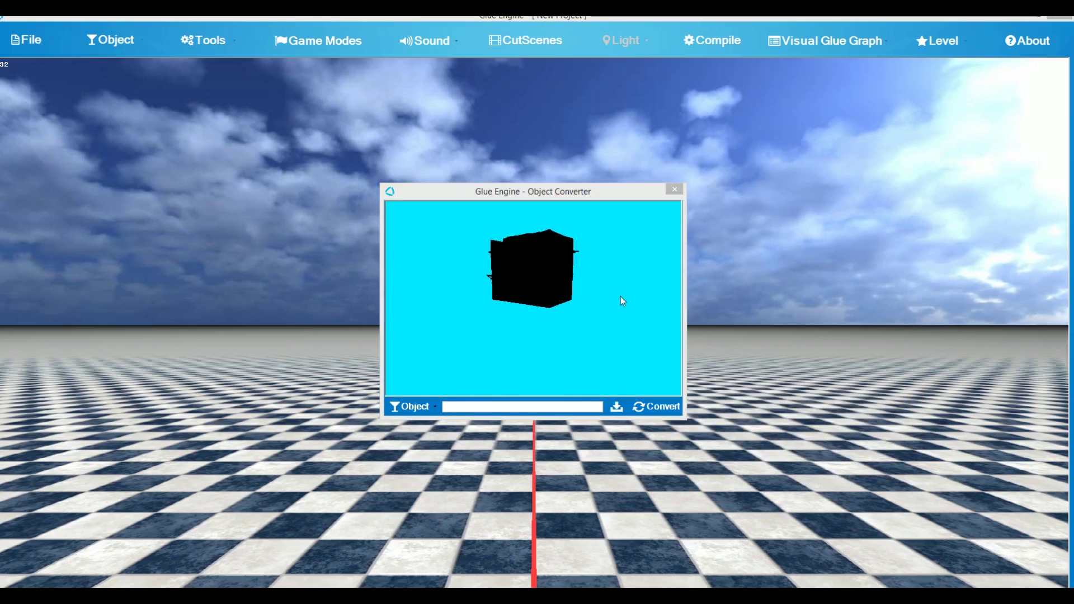
# - Convert the loaded model to building.dbo, overwriting the existing file in the Normal Mapped folder, and close the converter
pyautogui.click(616, 407)
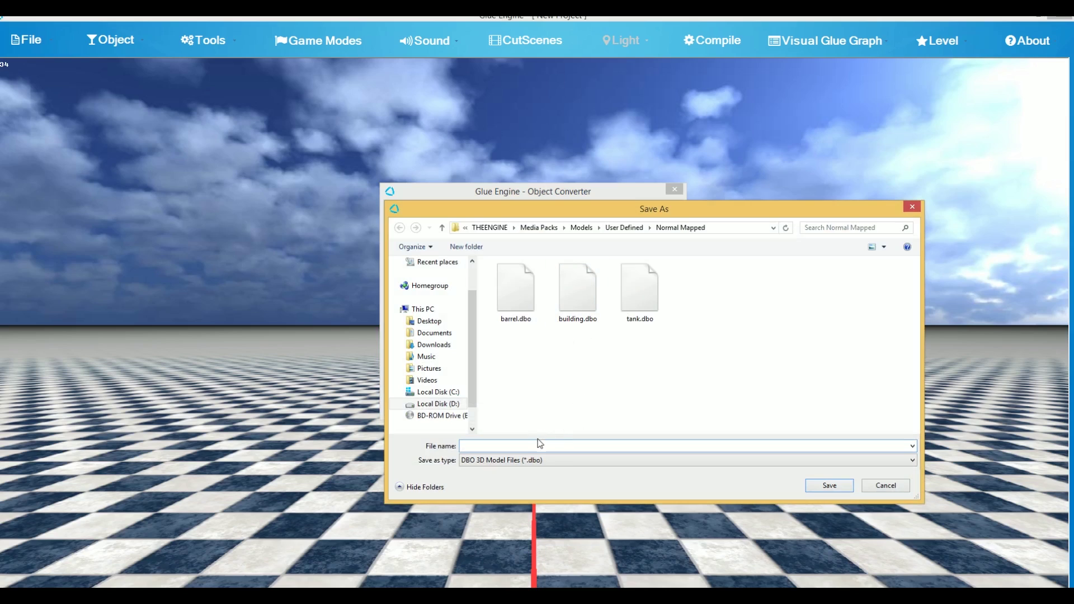
pyautogui.click(575, 294)
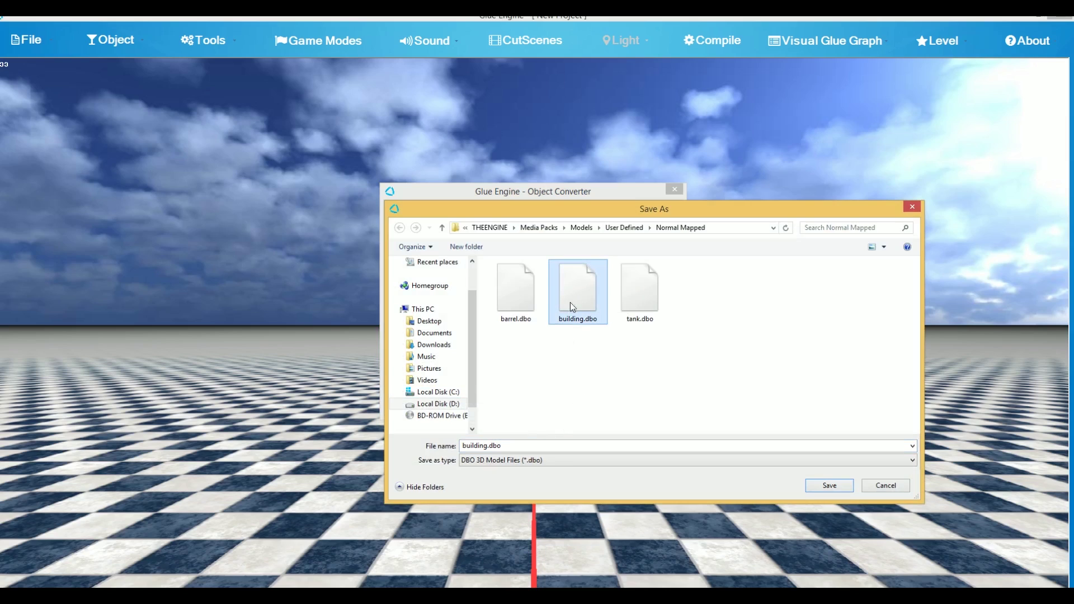
pyautogui.click(806, 482)
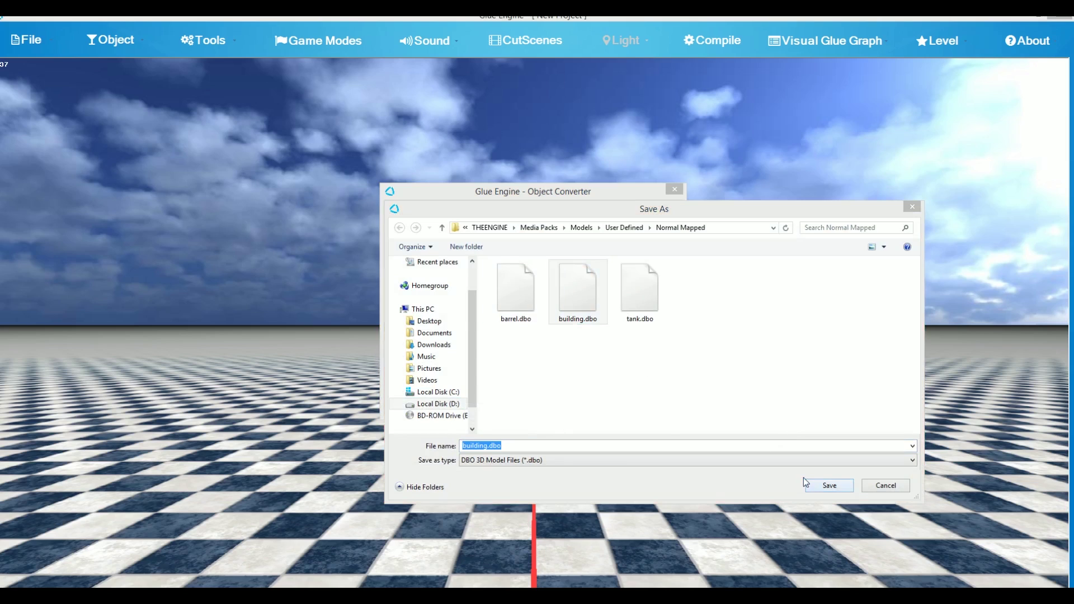
pyautogui.click(561, 307)
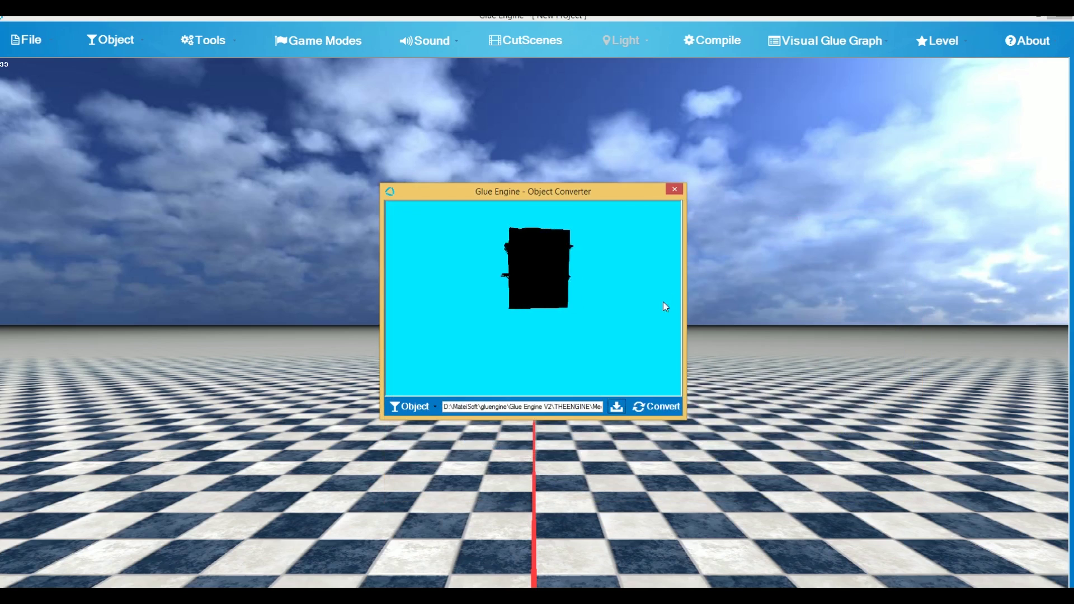
pyautogui.click(655, 409)
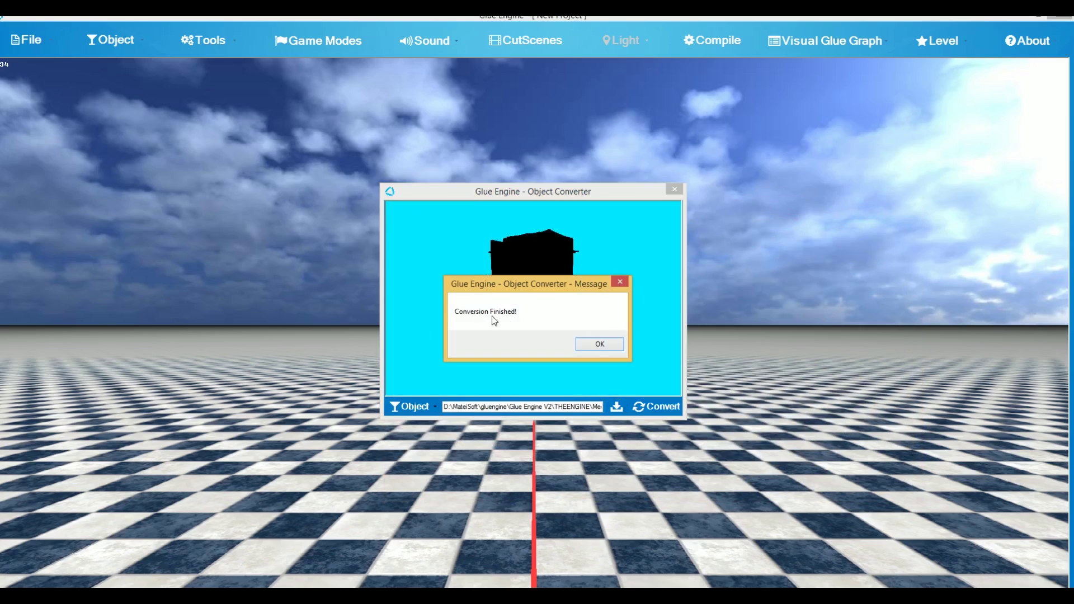
pyautogui.click(599, 345)
pyautogui.click(674, 190)
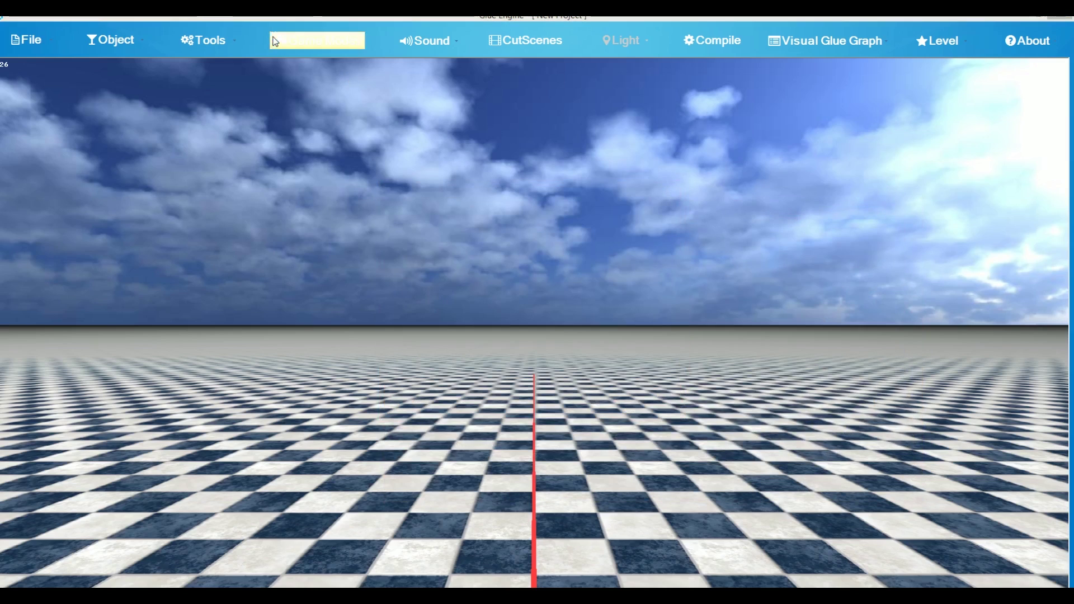
# - Open the model importer and load the DBO model building.dbo from the Normal Mapped folder
pyautogui.click(234, 39)
pyautogui.moveTo(241, 58)
pyautogui.moveTo(379, 61)
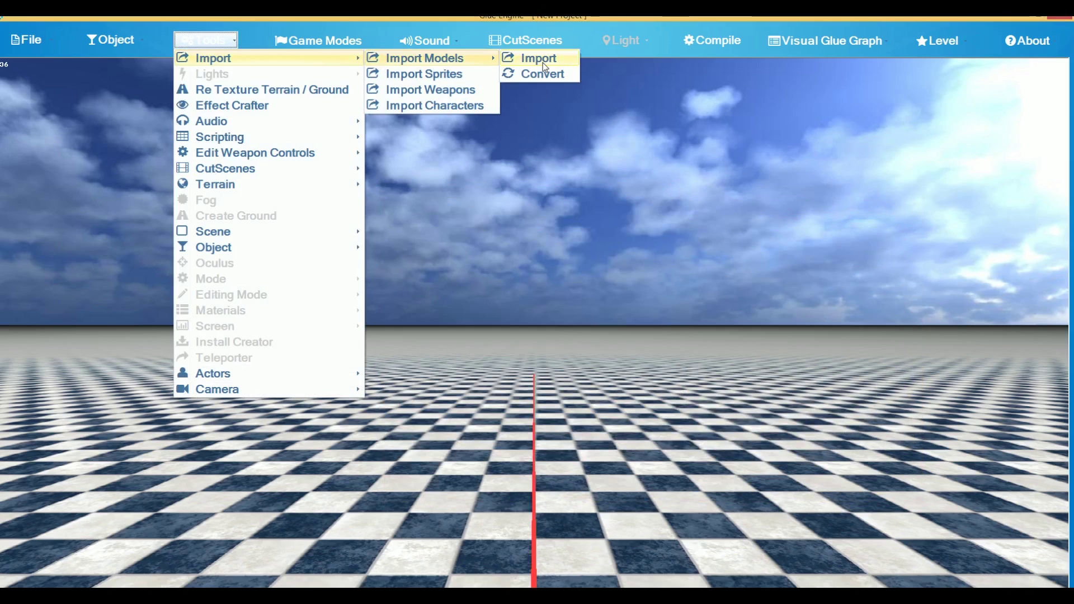
pyautogui.click(542, 63)
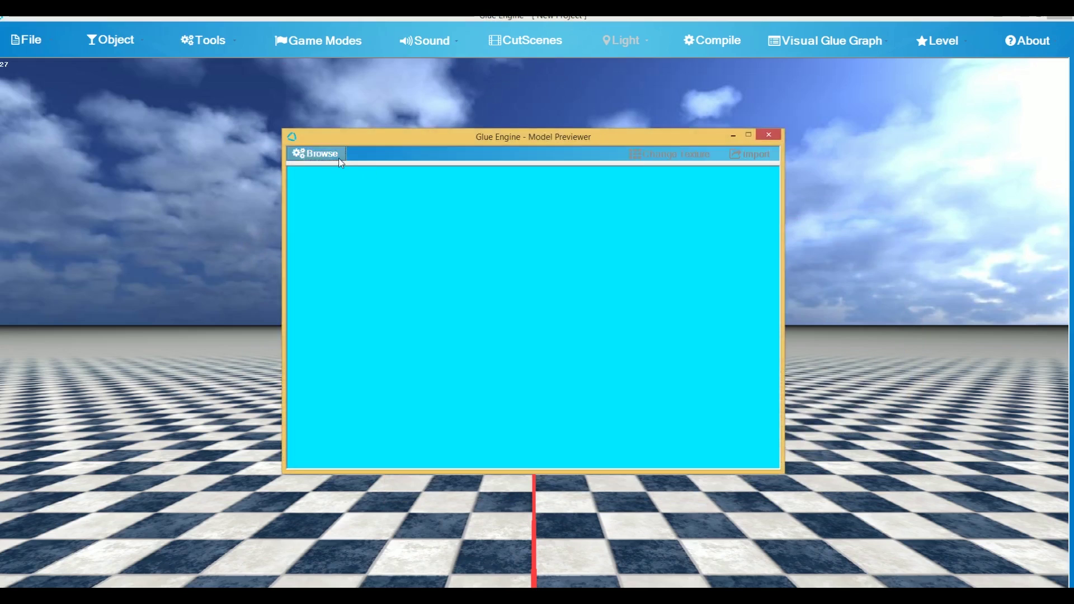
pyautogui.click(340, 162)
pyautogui.click(727, 419)
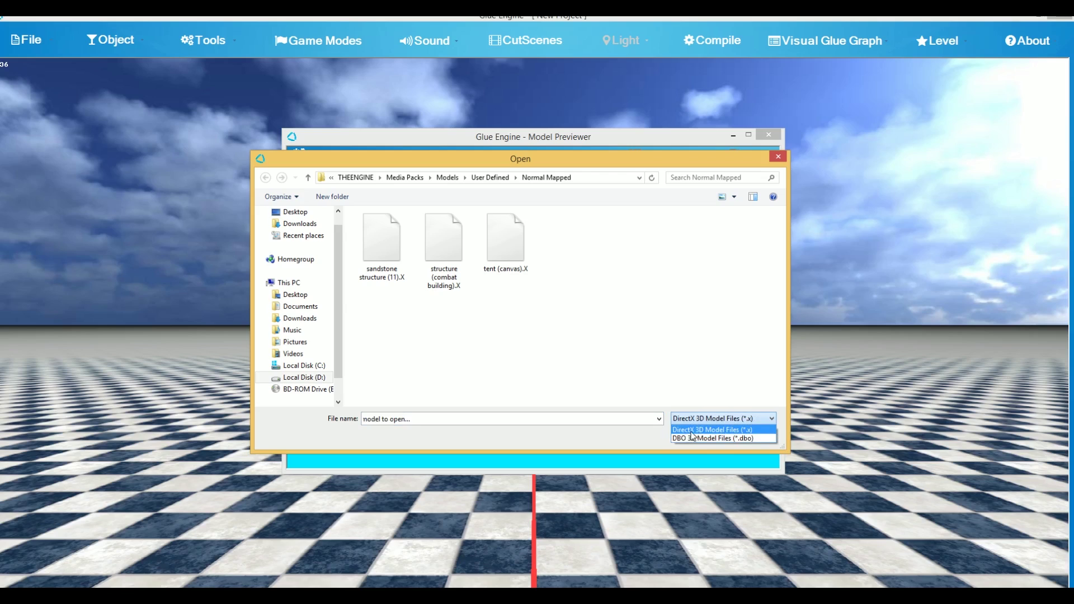
pyautogui.click(739, 437)
pyautogui.click(435, 251)
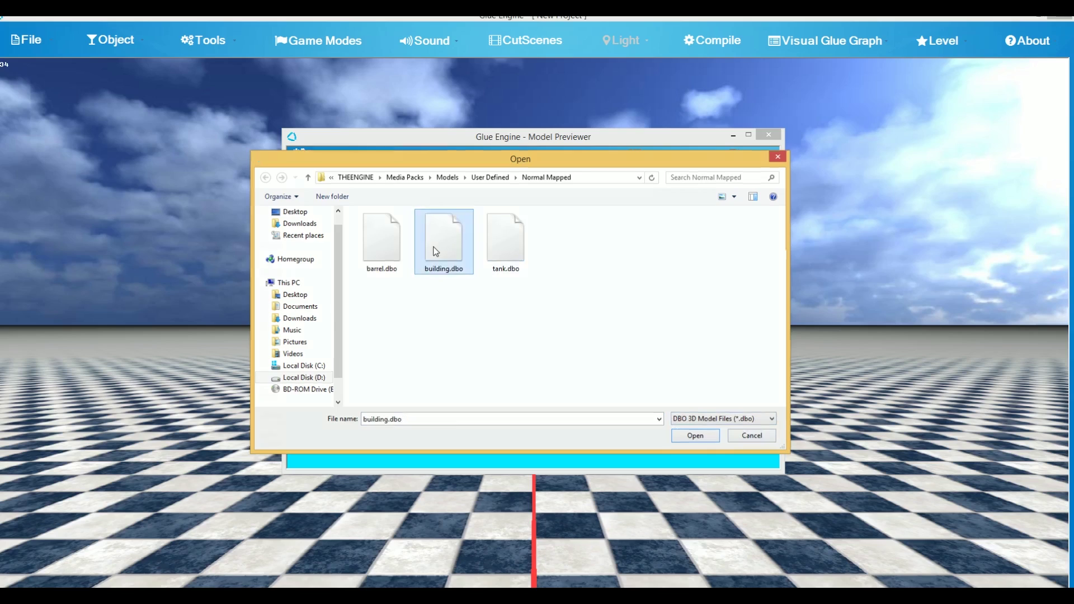
pyautogui.doubleClick(435, 251)
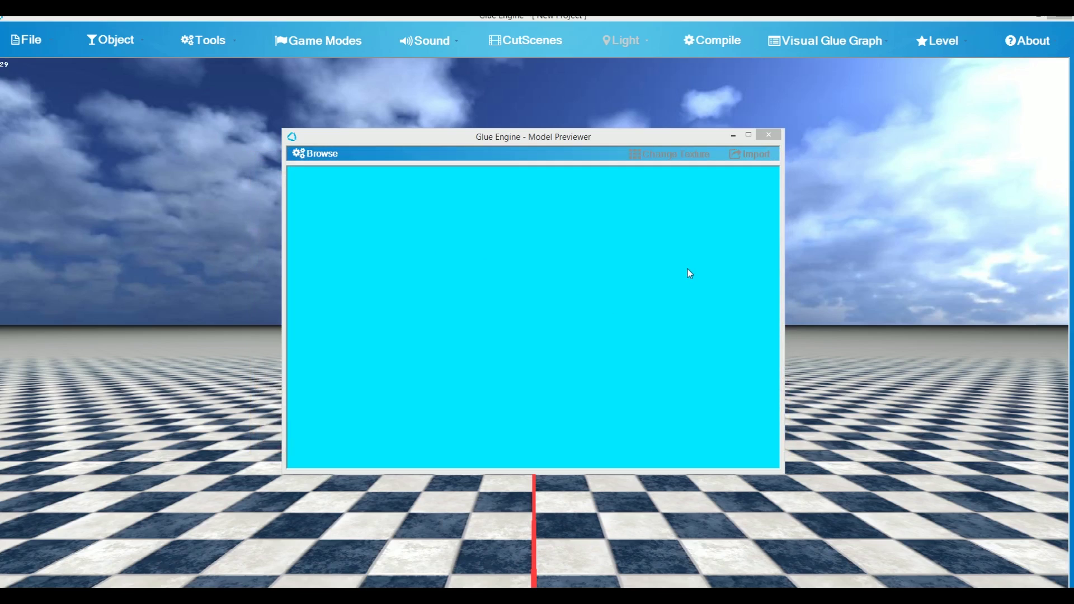
# - Assign the combatbuilding file to the building model, using the .dbs file type filter
pyautogui.click(674, 155)
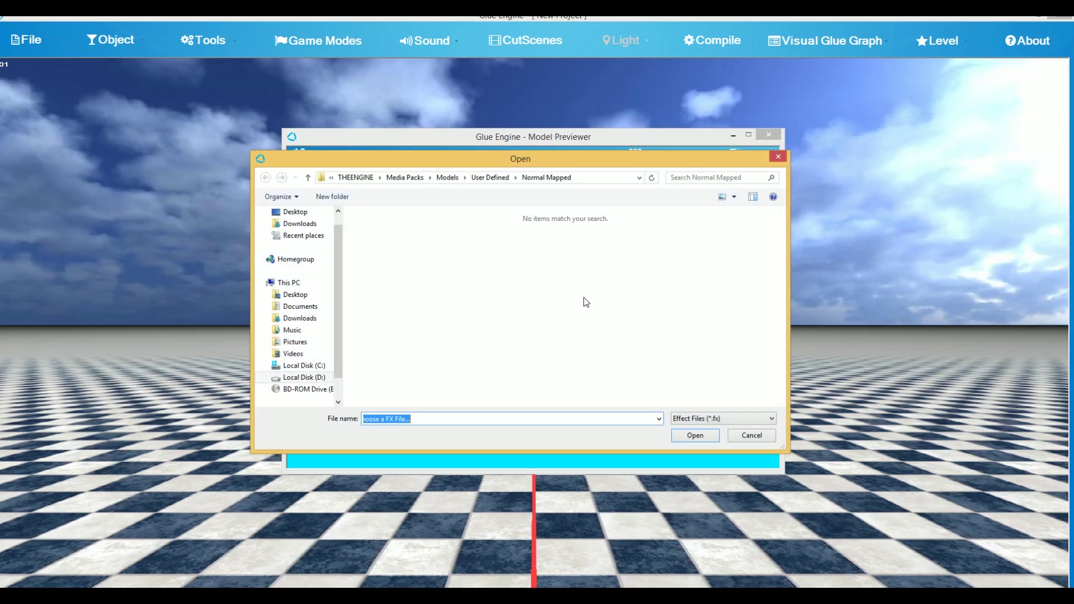
pyautogui.click(730, 421)
pyautogui.click(721, 439)
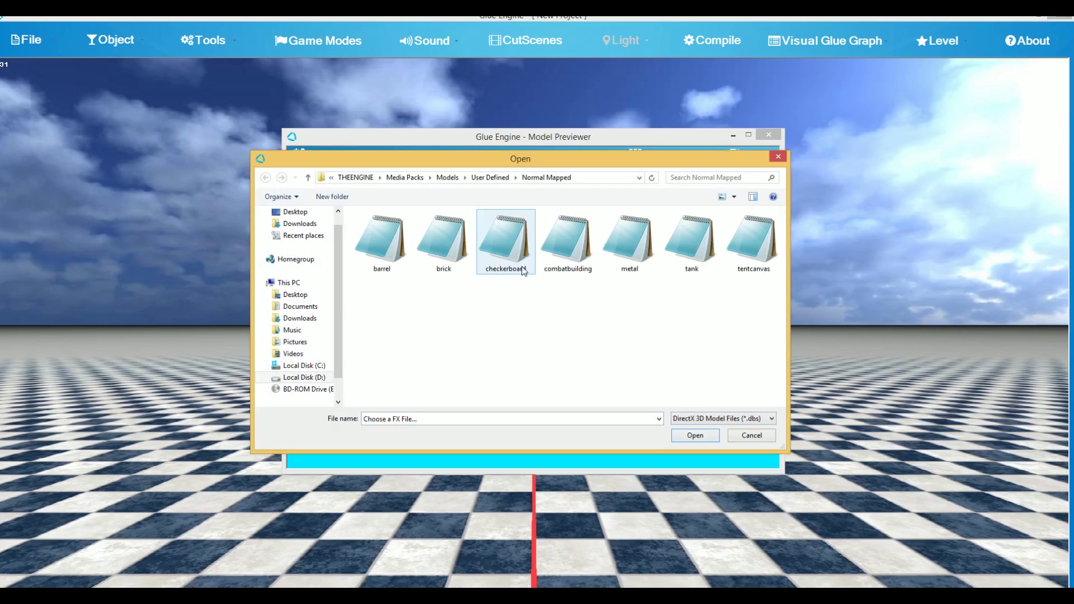
pyautogui.doubleClick(568, 235)
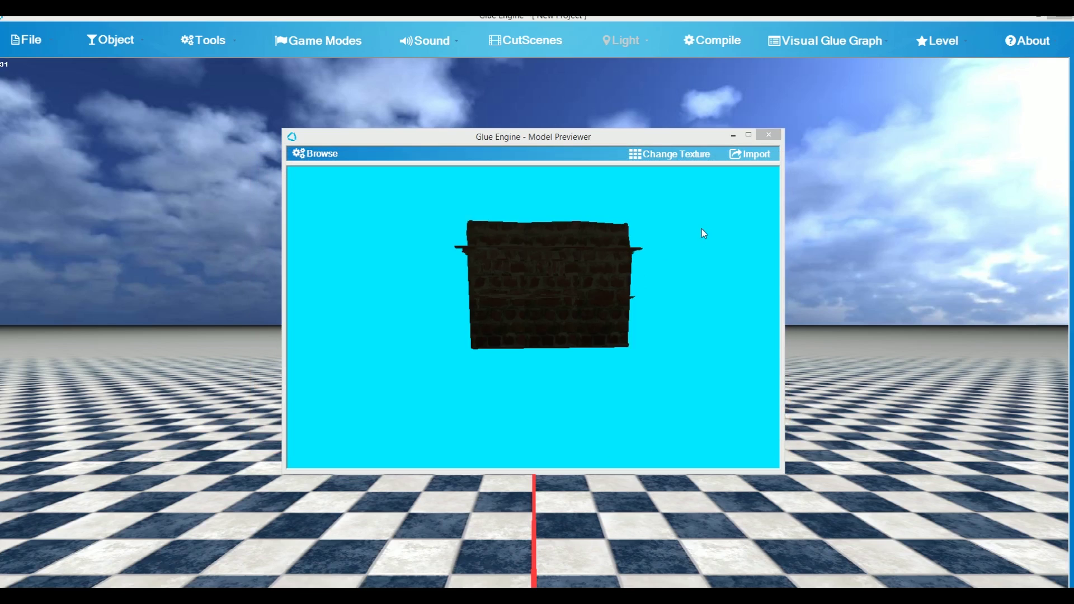
# - Import the textured building into the scene and leave it at its initial position on the checkered ground
pyautogui.click(742, 153)
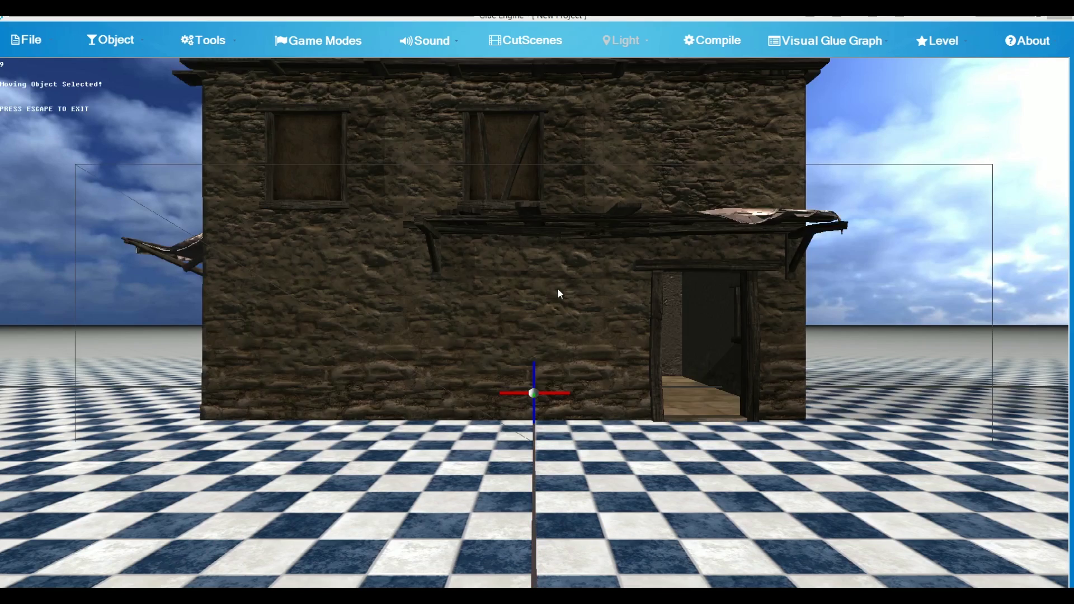
pyautogui.press('s')
pyautogui.moveTo(558, 289); pyautogui.dragTo(604, 291, button='right')
pyautogui.press('Escape')
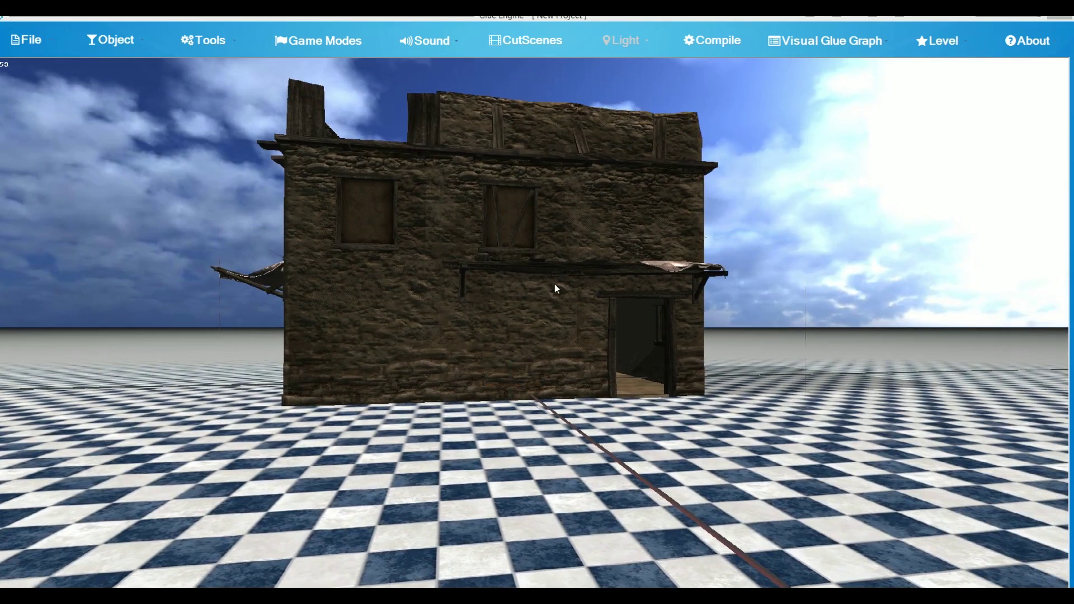
# - Turn off the shadows for the scene
pyautogui.click(238, 41)
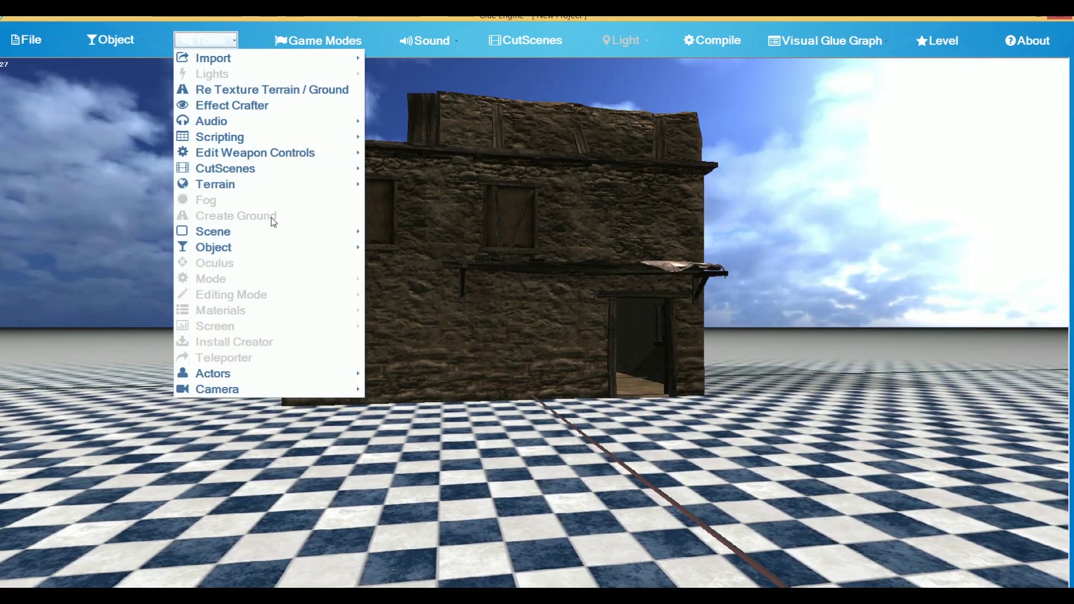
pyautogui.moveTo(271, 231)
pyautogui.moveTo(488, 297)
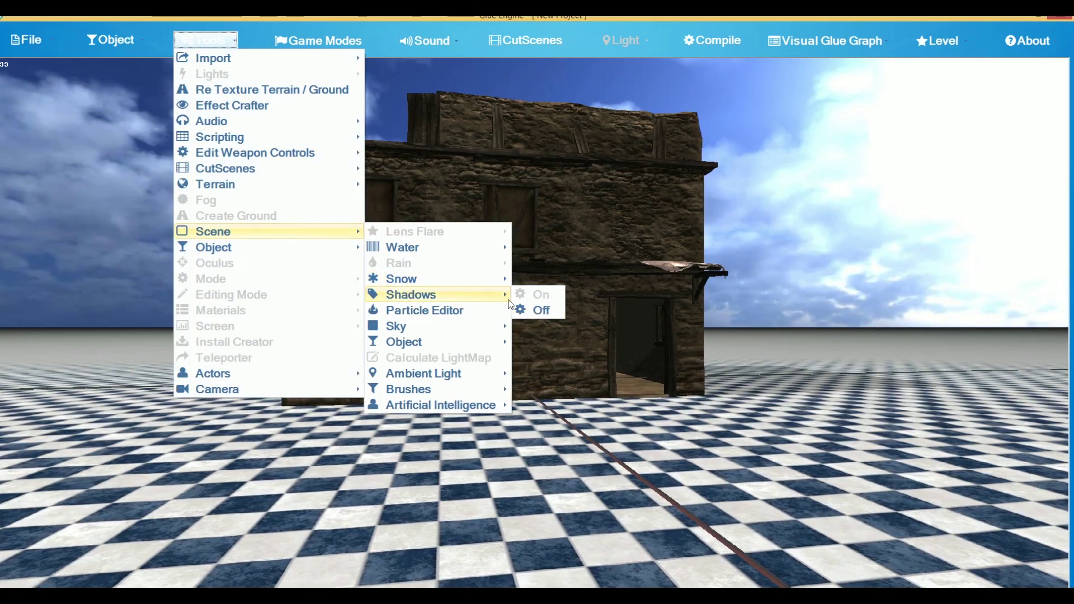
pyautogui.click(539, 310)
pyautogui.click(95, 111)
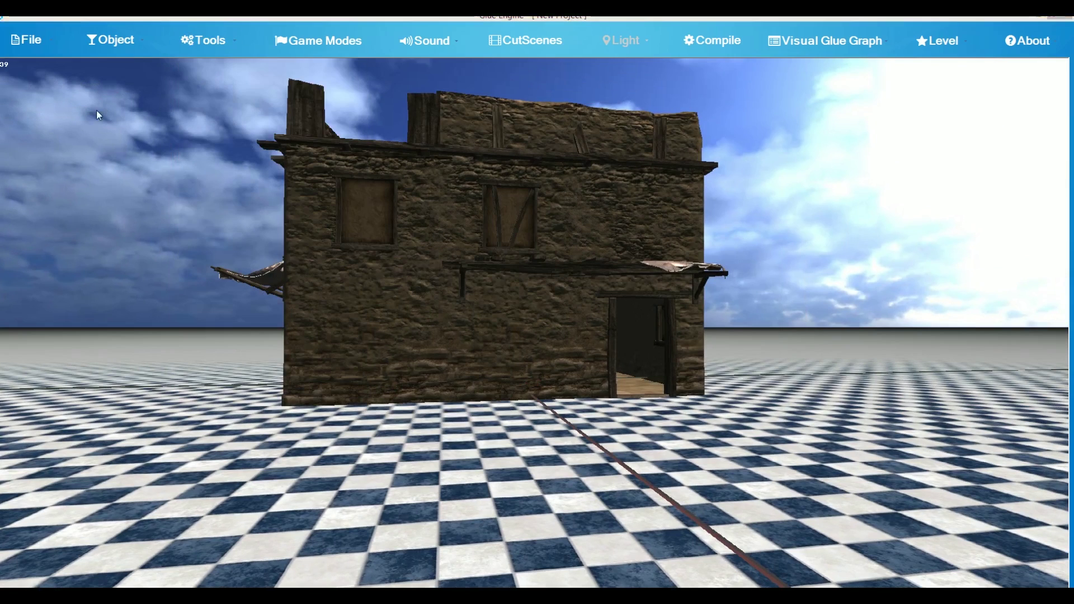
# - Examine the imported building's front wall, doorway and corner from several distances and angles
pyautogui.press('w')
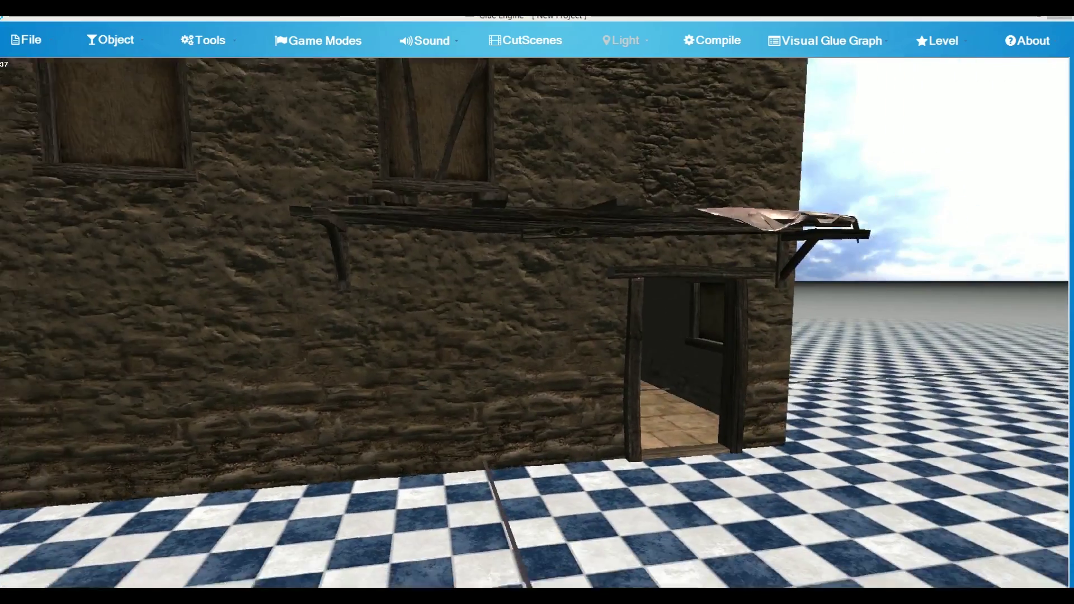
pyautogui.press('s')
pyautogui.press('w')
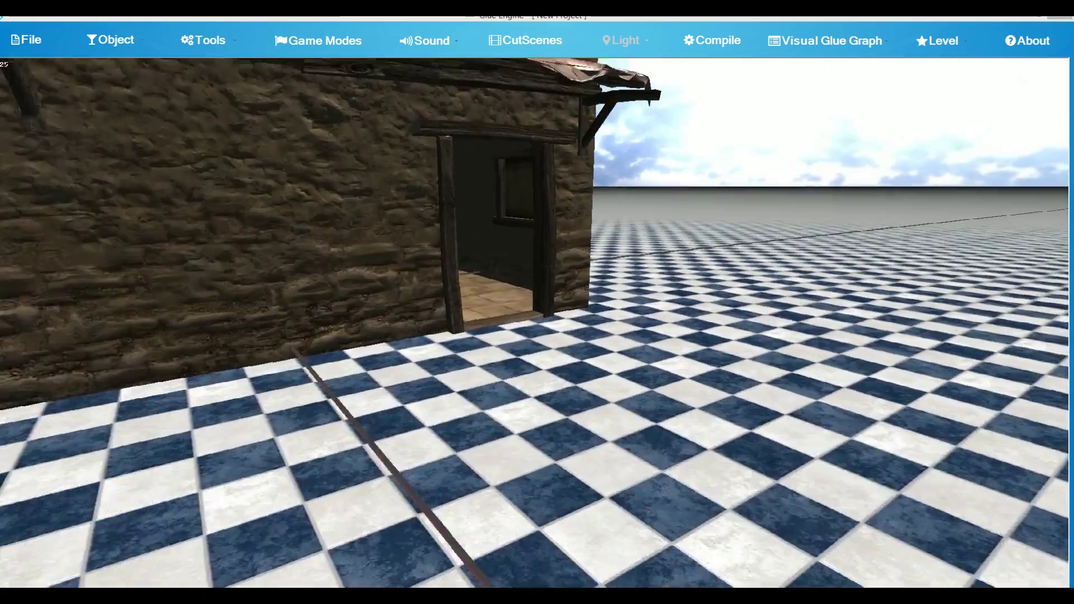
pyautogui.press('s')
pyautogui.press('w')
pyautogui.press('d')
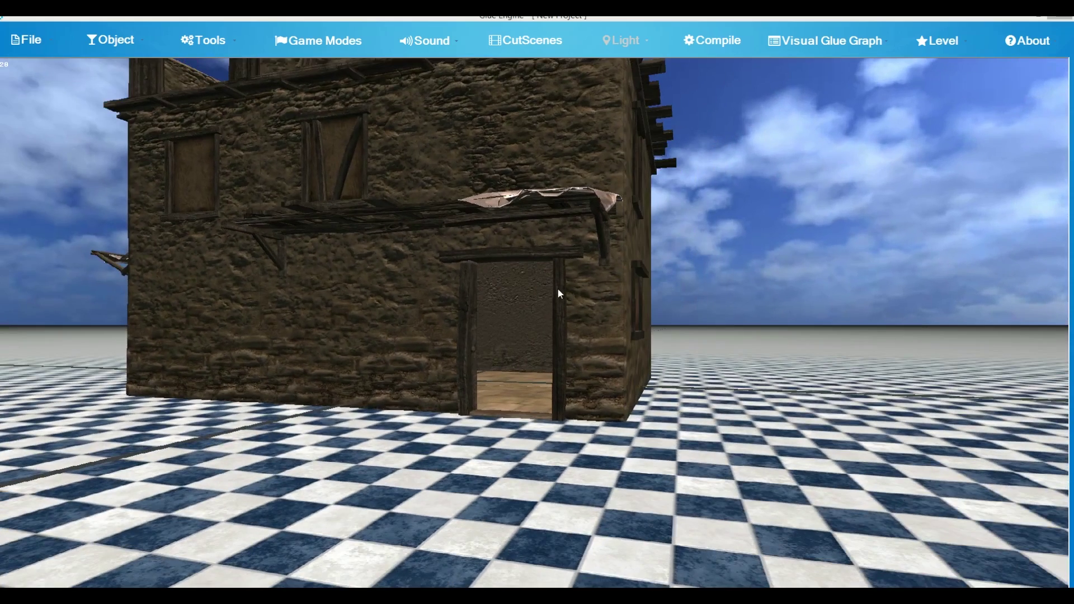
pyautogui.click(600, 320)
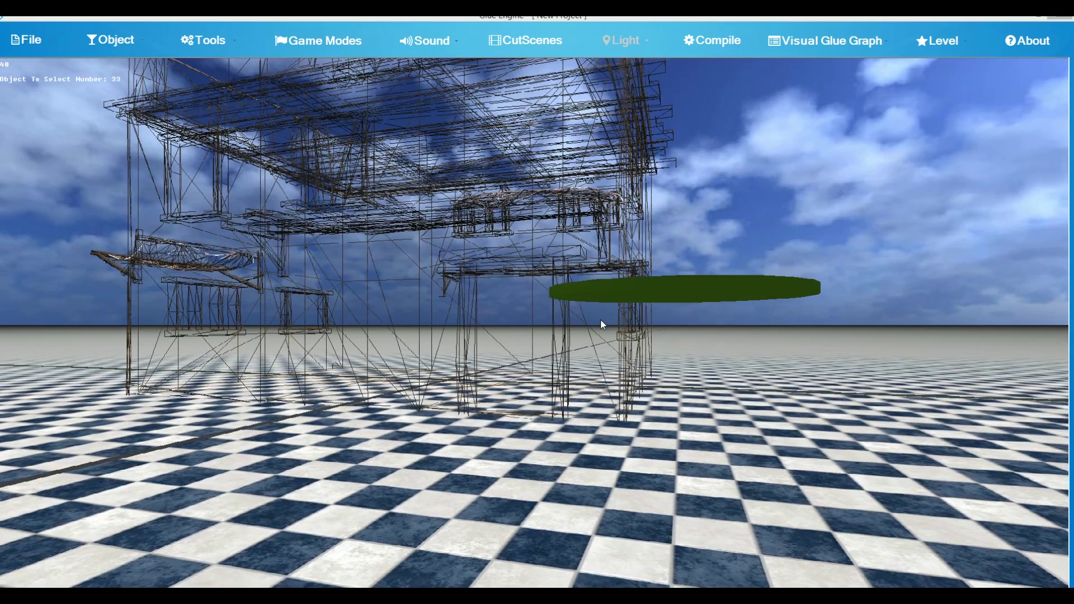
pyautogui.press('s')
pyautogui.moveTo(600, 319); pyautogui.dragTo(558, 289, button='right')
# - Play-test the level in first person, walking around the building to check its normal-mapped outer walls
pyautogui.click(558, 289)
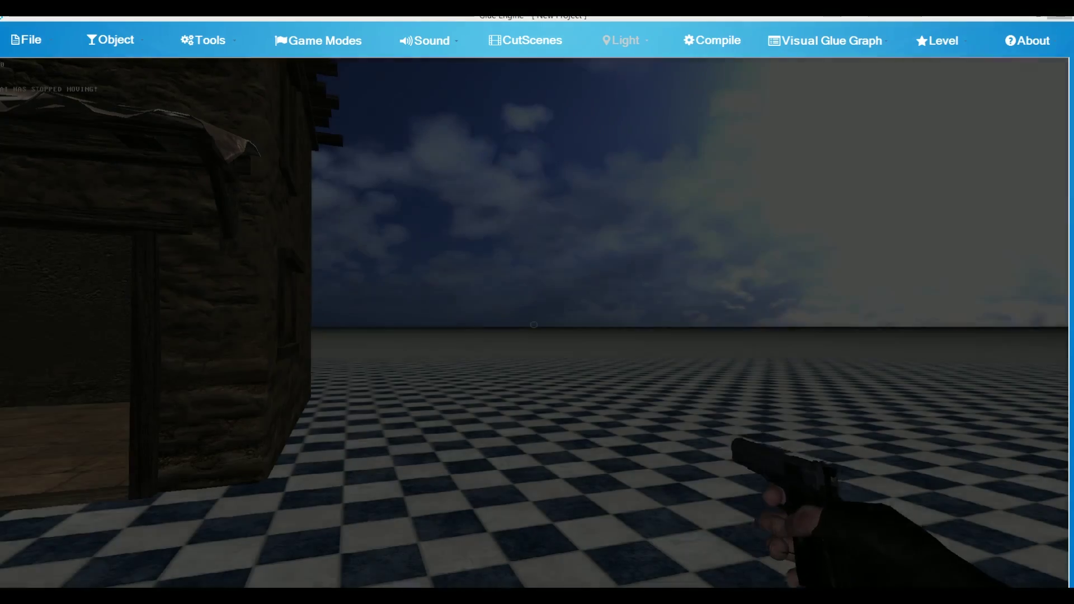
pyautogui.press('s')
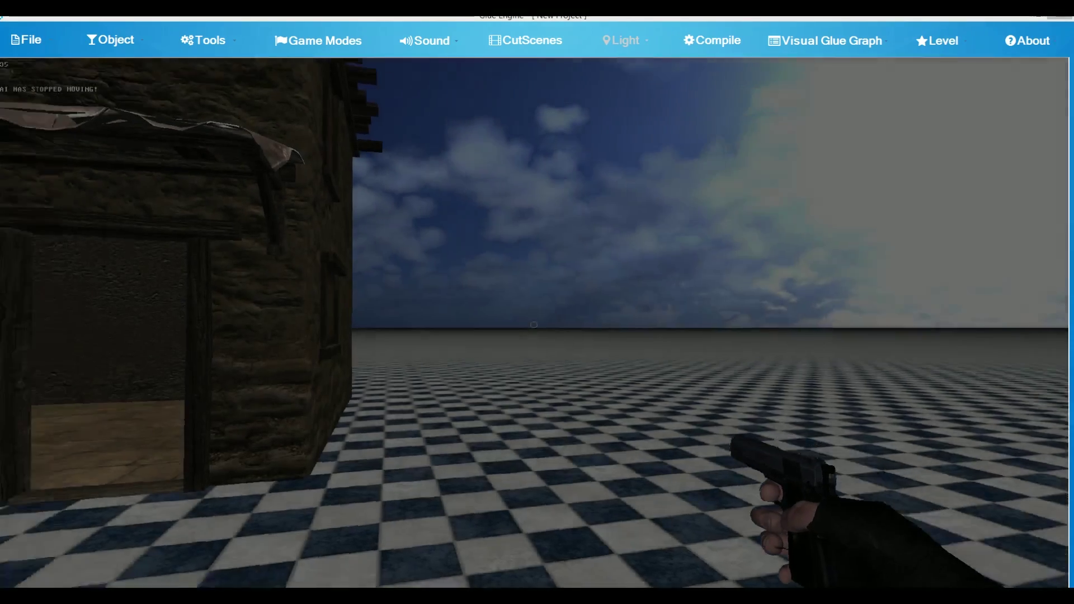
pyautogui.press('w')
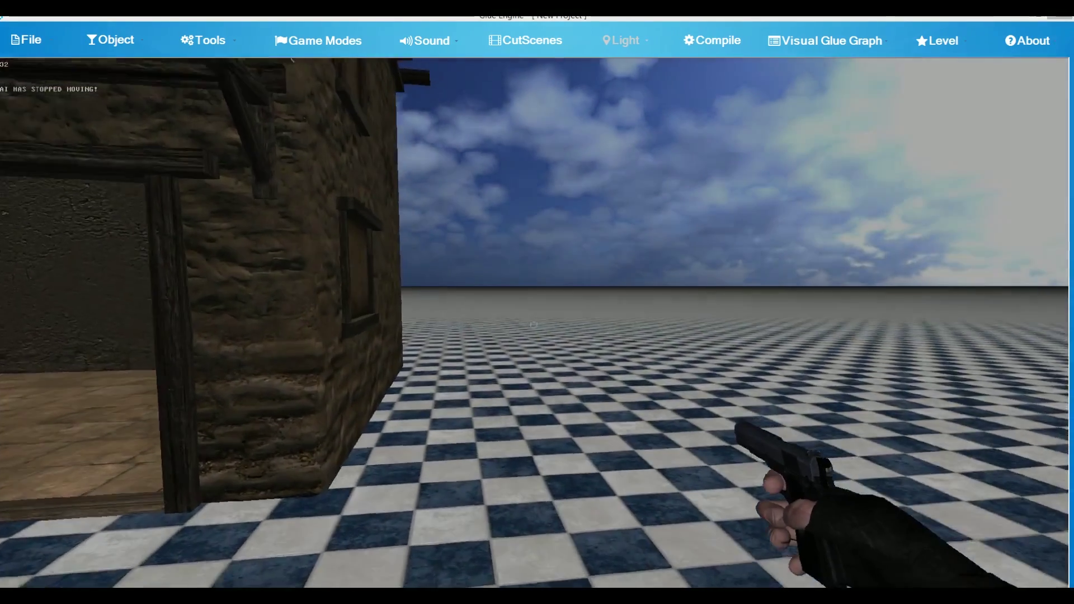
pyautogui.press('w')
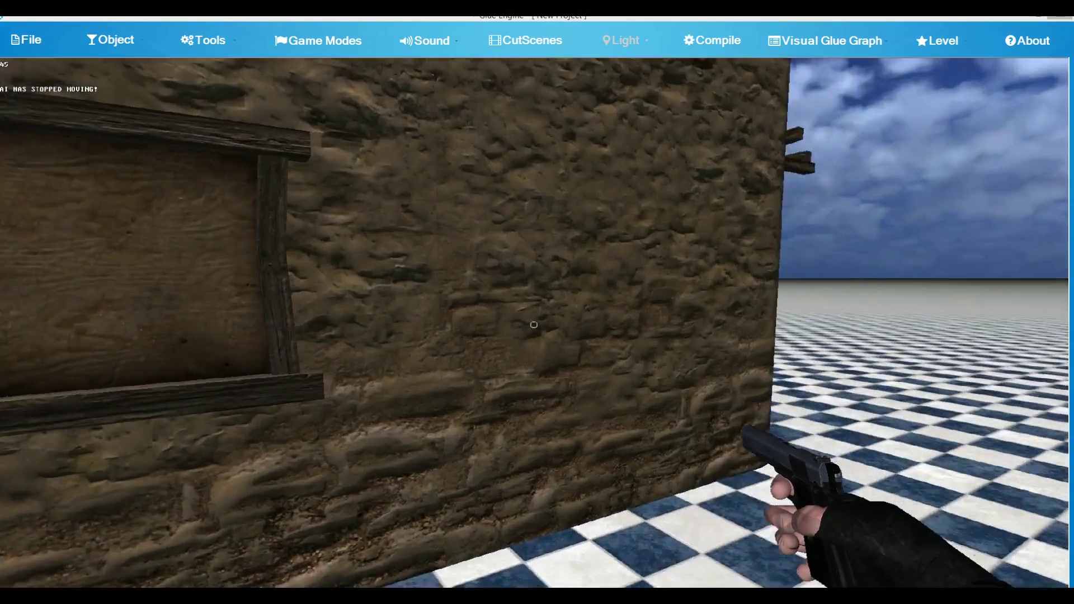
pyautogui.press('s')
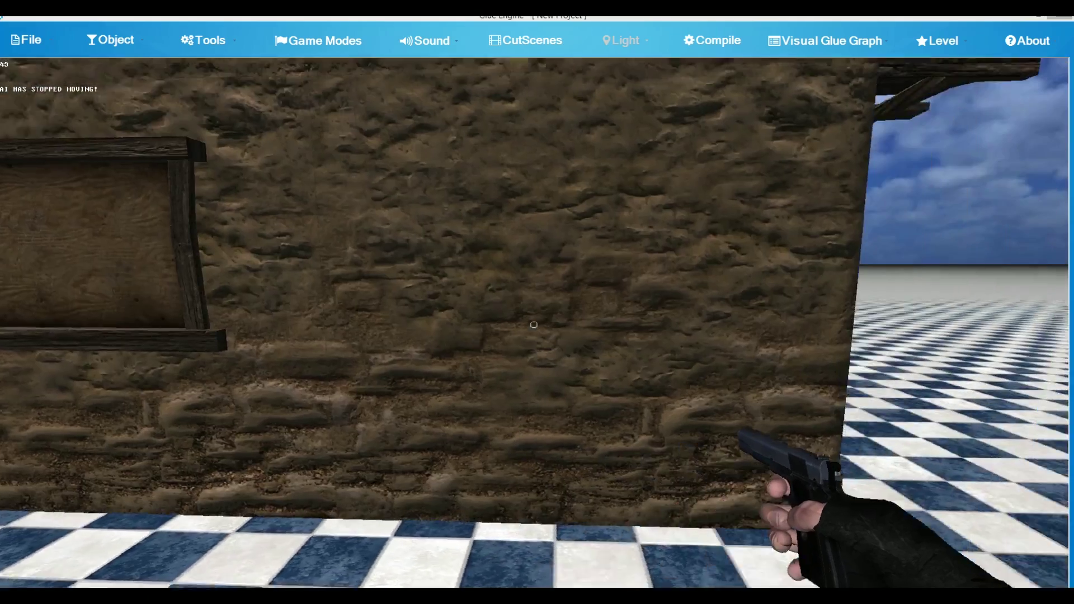
pyautogui.press('d')
pyautogui.press('d')
pyautogui.press('w')
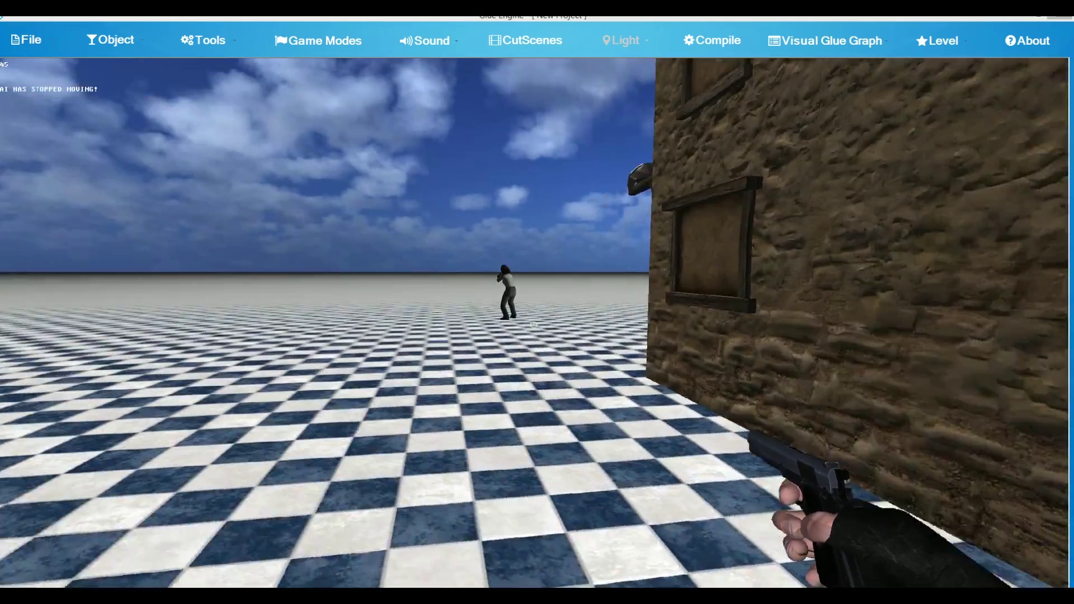
# - Play-test the level around the building, checking its side walls, awning and open doorway, and end the test
pyautogui.press('w')
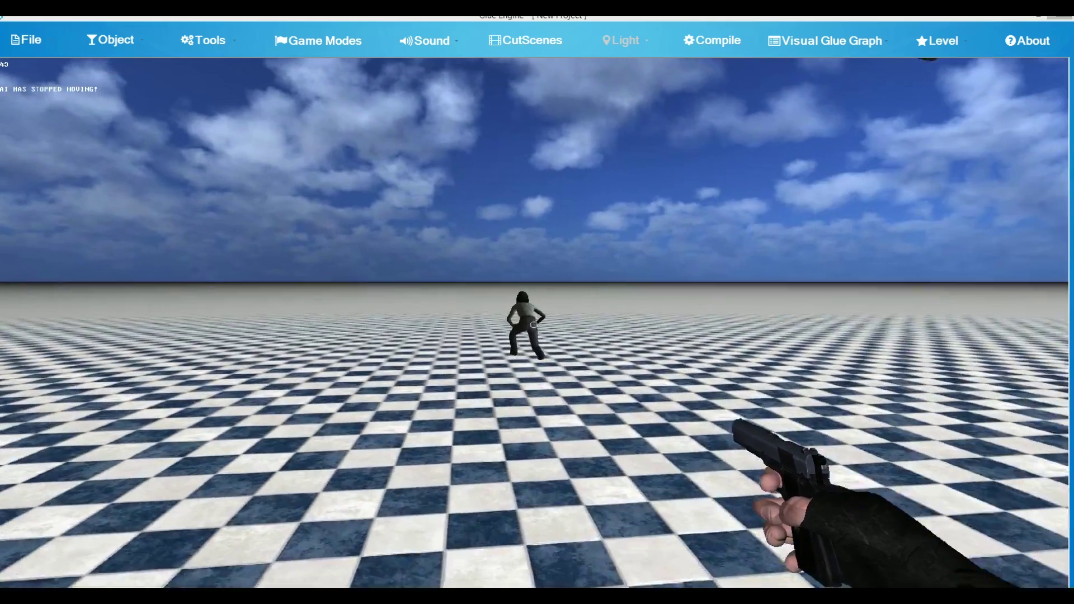
pyautogui.press('w')
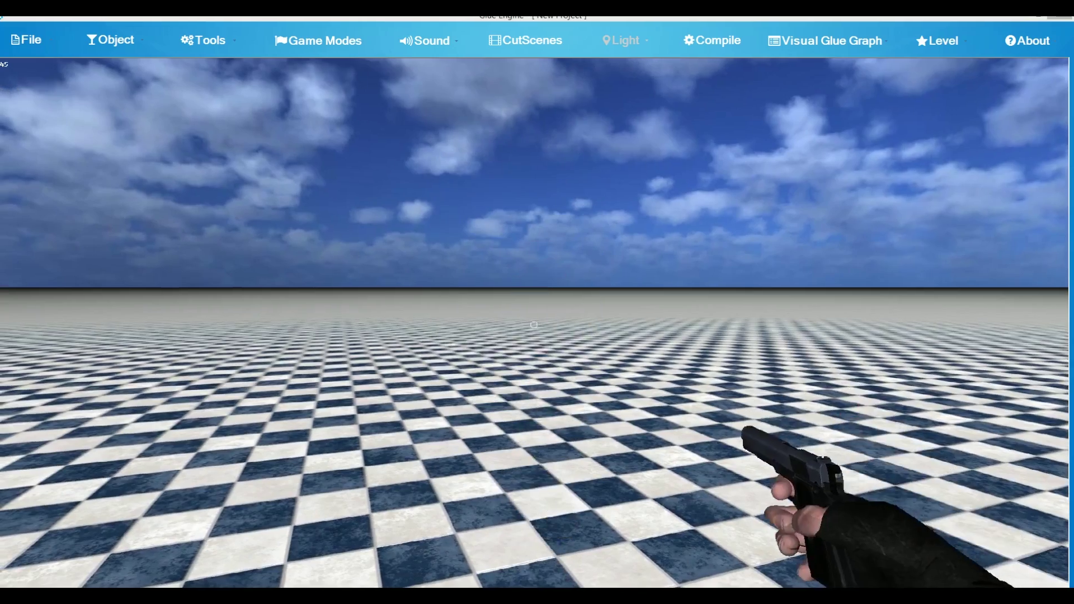
pyautogui.press('w')
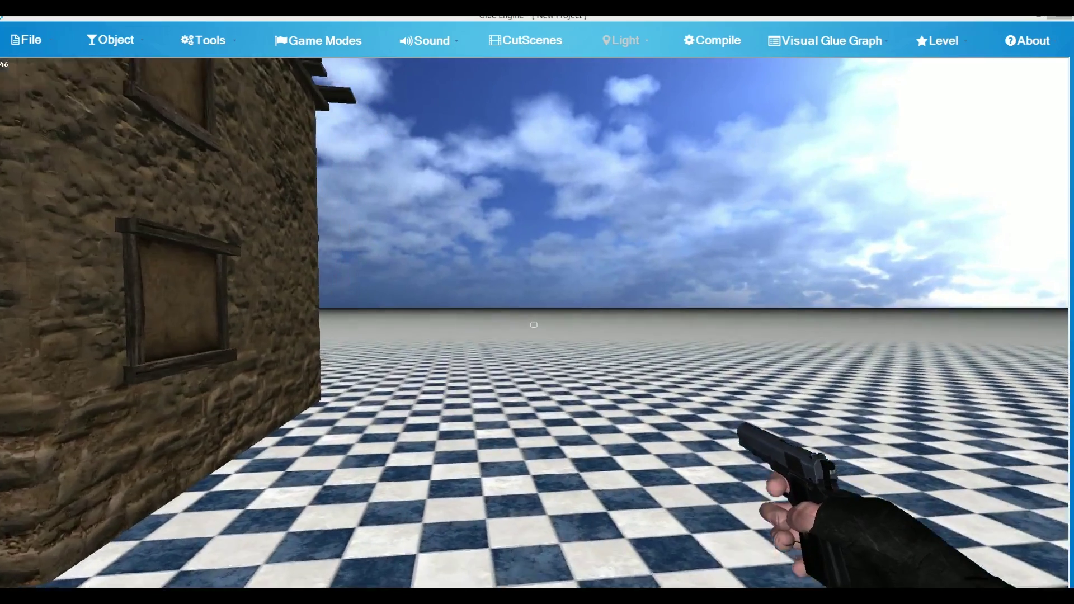
pyautogui.press('w')
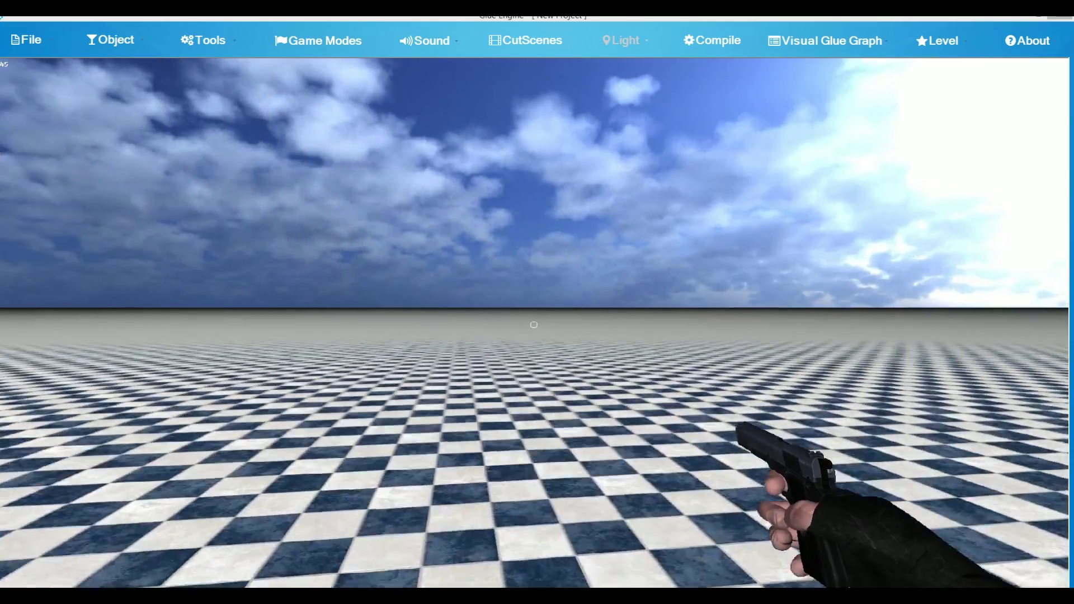
pyautogui.press('w')
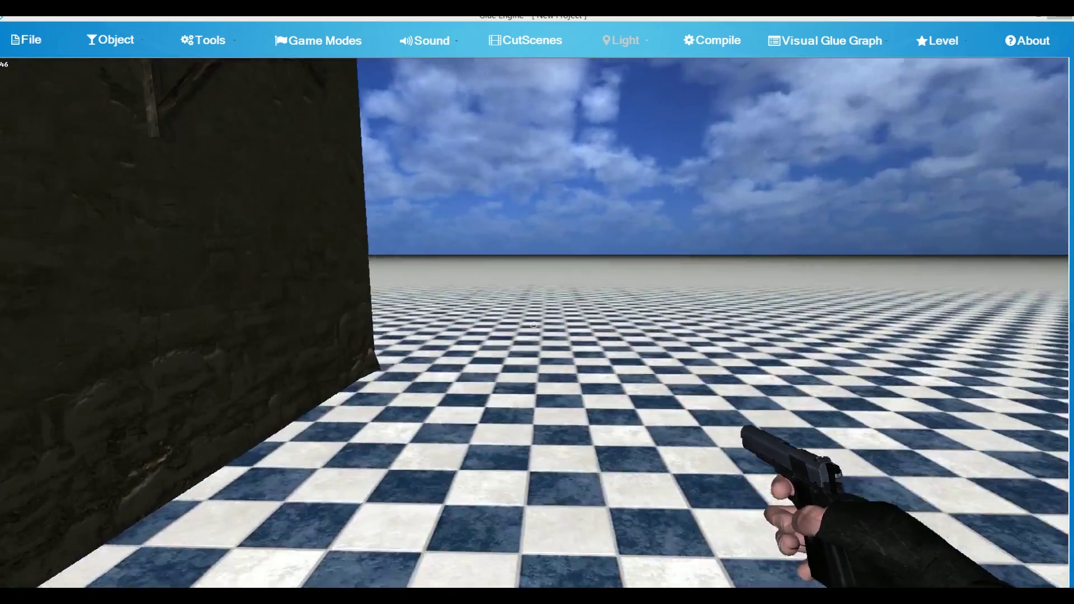
pyautogui.press('w')
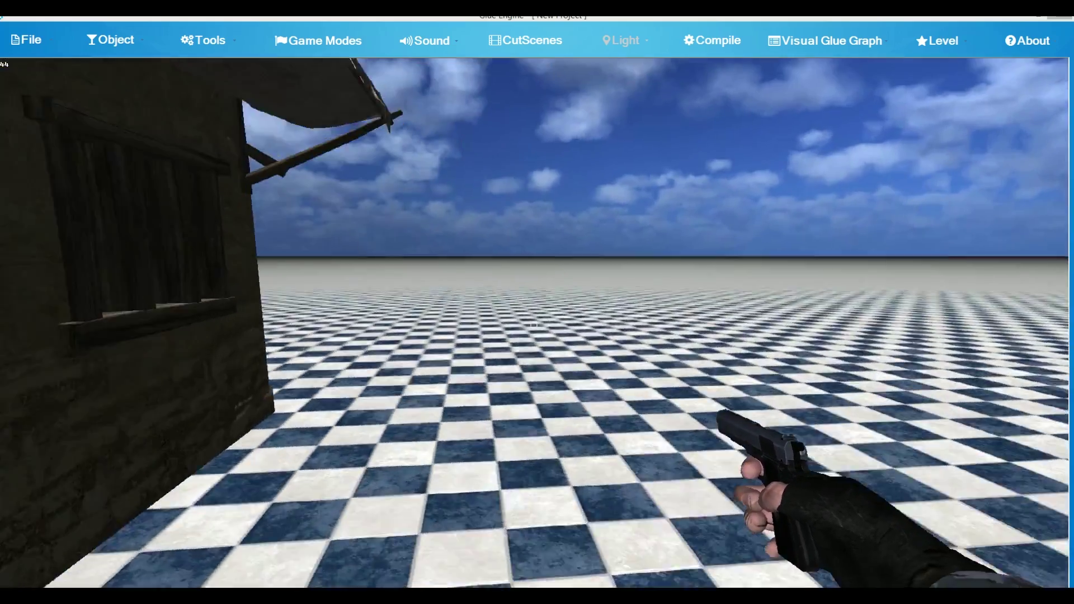
pyautogui.press('w')
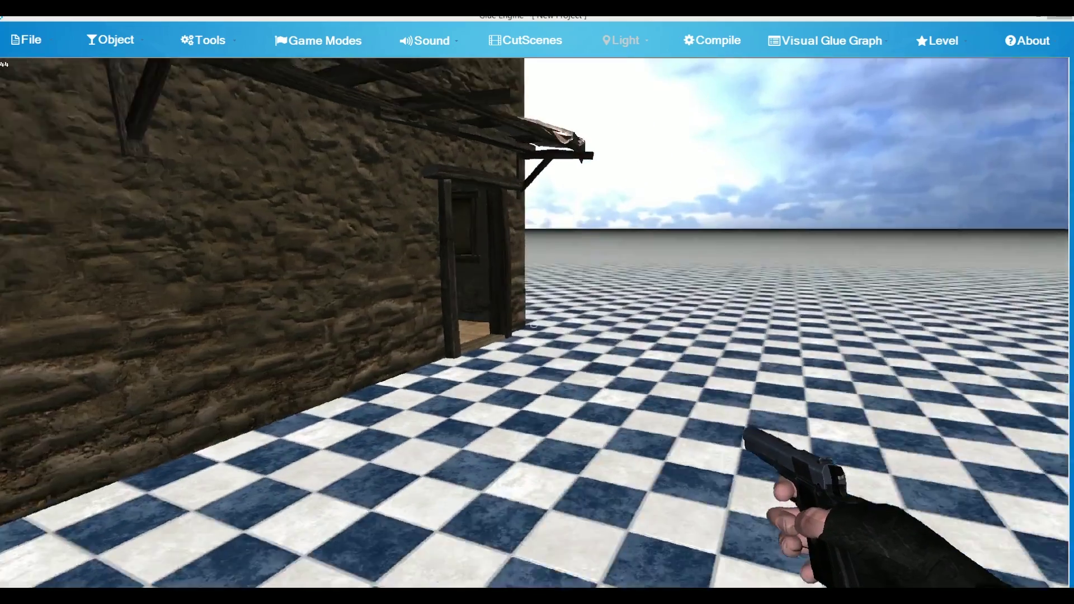
pyautogui.press('w')
pyautogui.press('d')
pyautogui.press('d')
pyautogui.press('w')
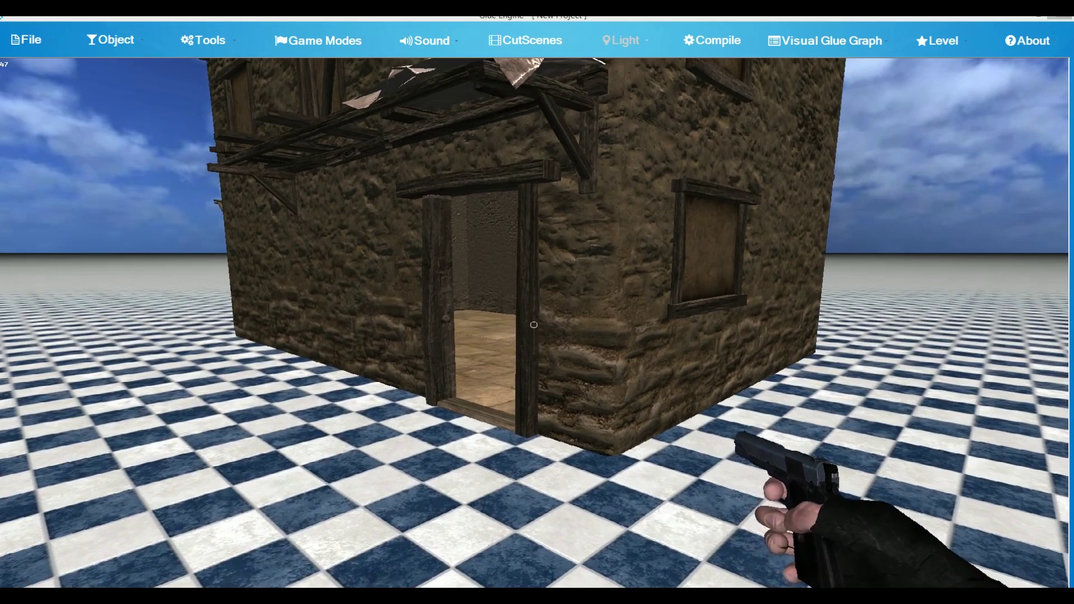
pyautogui.press('Escape')
# - Examine the building's whole front facade from a distance in the editor
pyautogui.moveTo(558, 289)
pyautogui.mouseDown(button='right')
pyautogui.moveTo(671, 283)
pyautogui.moveTo(515, 304)
pyautogui.moveTo(571, 304)
pyautogui.moveTo(564, 313)
pyautogui.moveTo(593, 300)
pyautogui.mouseUp(button='right')
pyautogui.press('s')
pyautogui.press('d')
pyautogui.press('w')
pyautogui.press('a')
pyautogui.press('s')
pyautogui.press('a')
pyautogui.press('w')
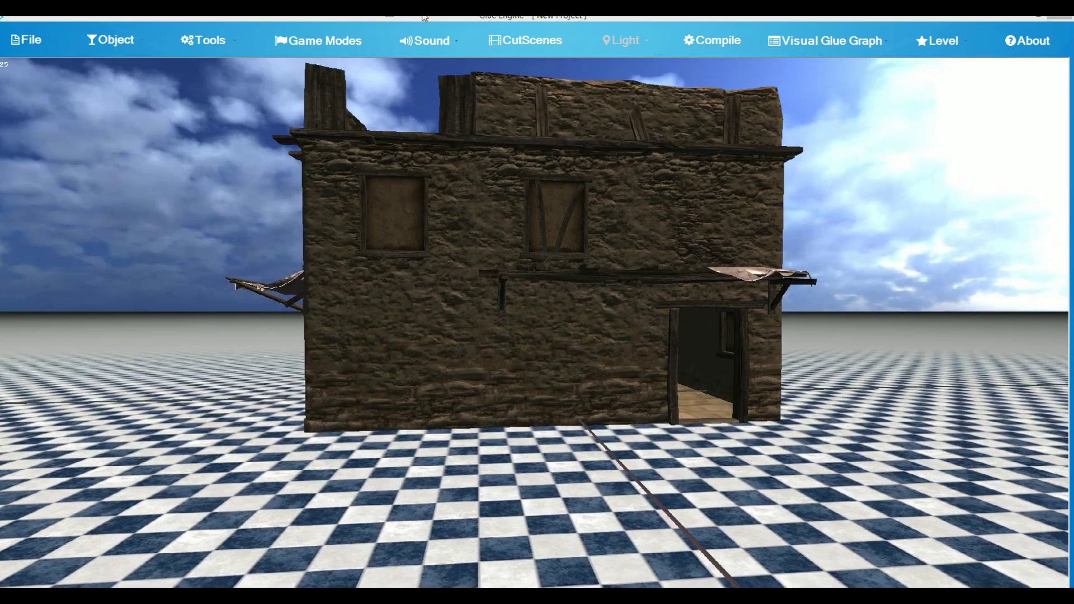
# - Add a Sound On Touch object to the scene with a chosen sound file and a raised volume
pyautogui.click(425, 40)
pyautogui.click(532, 305)
pyautogui.click(531, 276)
pyautogui.click(587, 341)
pyautogui.doubleClick(590, 342)
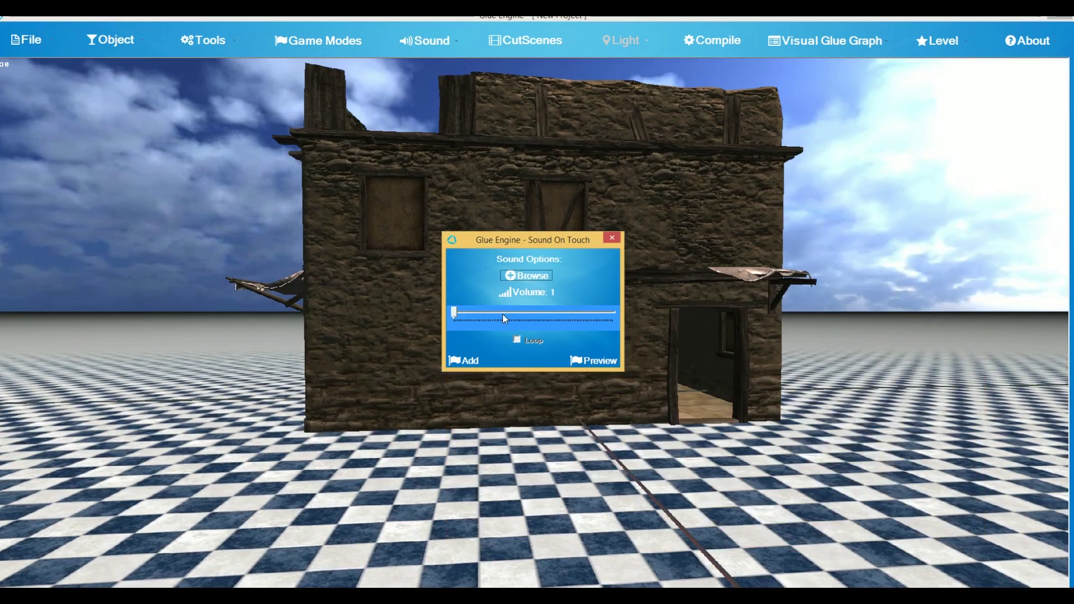
pyautogui.moveTo(457, 314); pyautogui.dragTo(568, 317)
pyautogui.click(465, 361)
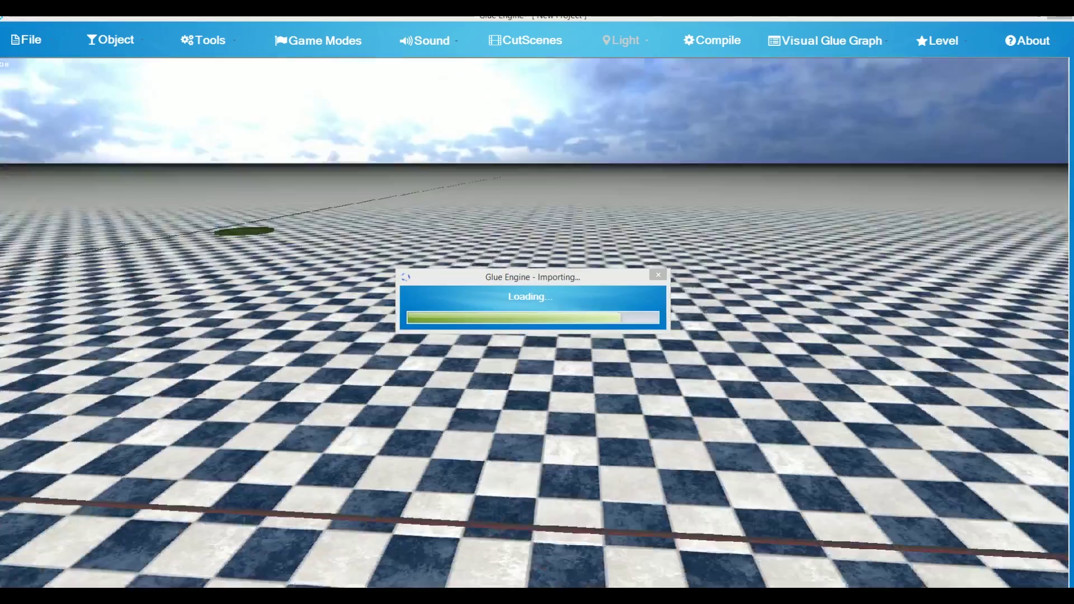
# - Select the black sound object near the building and raise its volume in the sound properties
pyautogui.press('w')
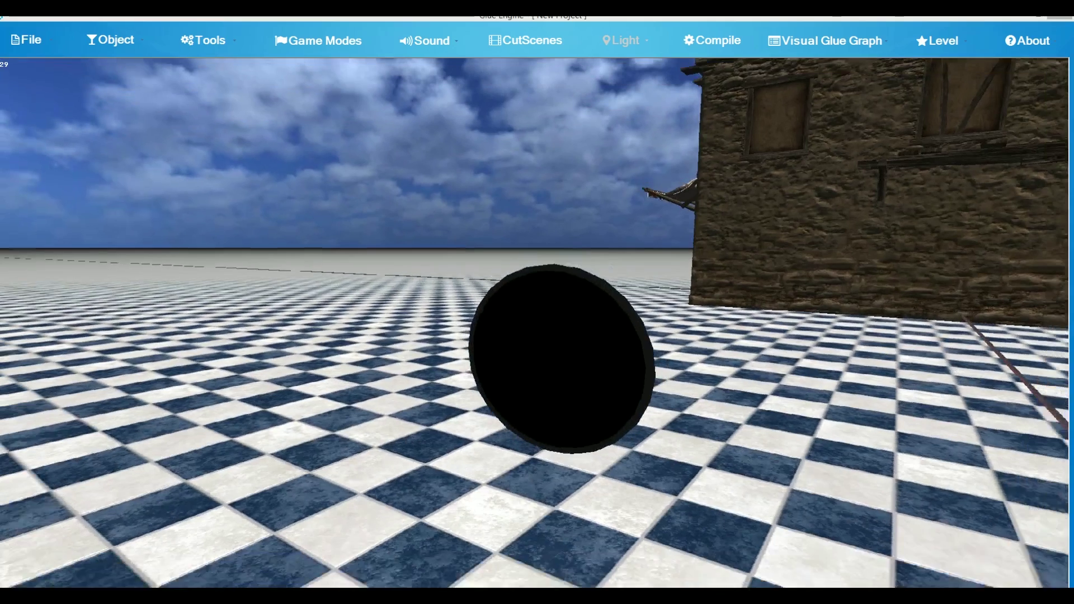
pyautogui.press('s')
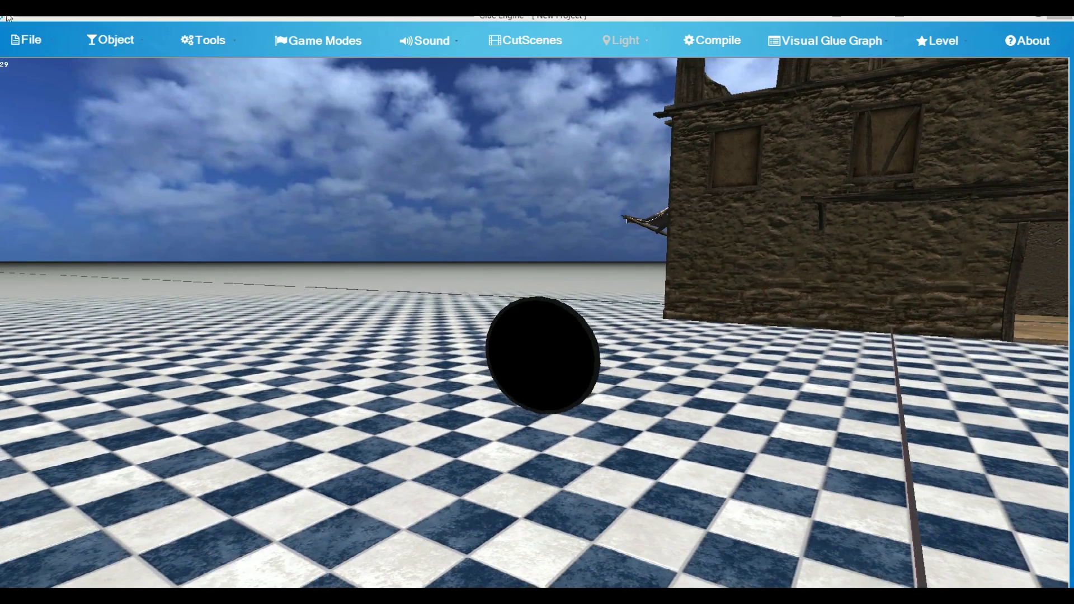
pyautogui.click(552, 339)
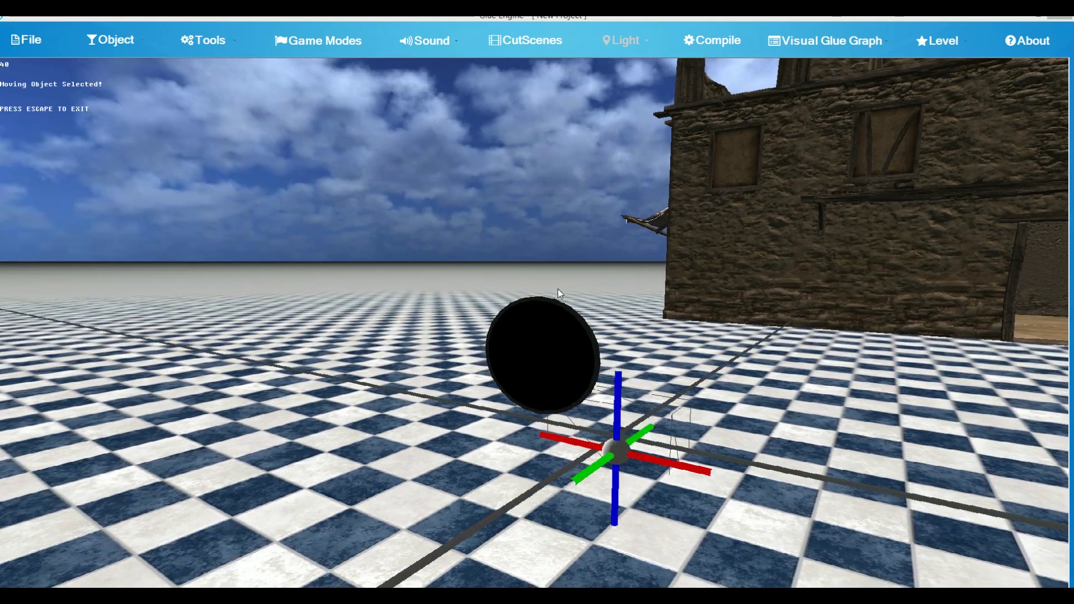
pyautogui.click(457, 44)
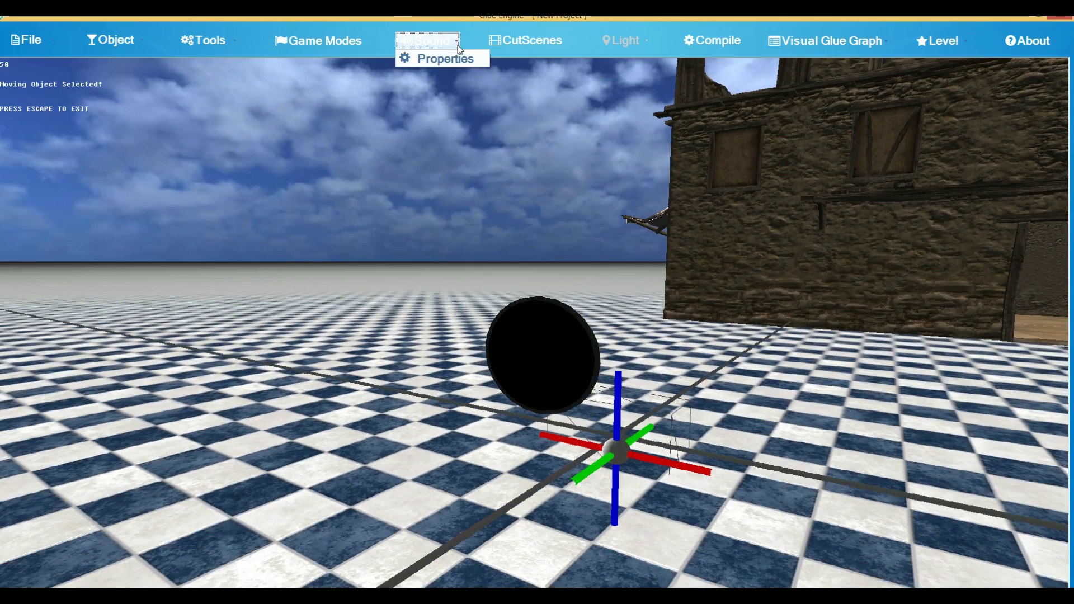
pyautogui.click(456, 58)
pyautogui.moveTo(126, 51); pyautogui.dragTo(841, 261)
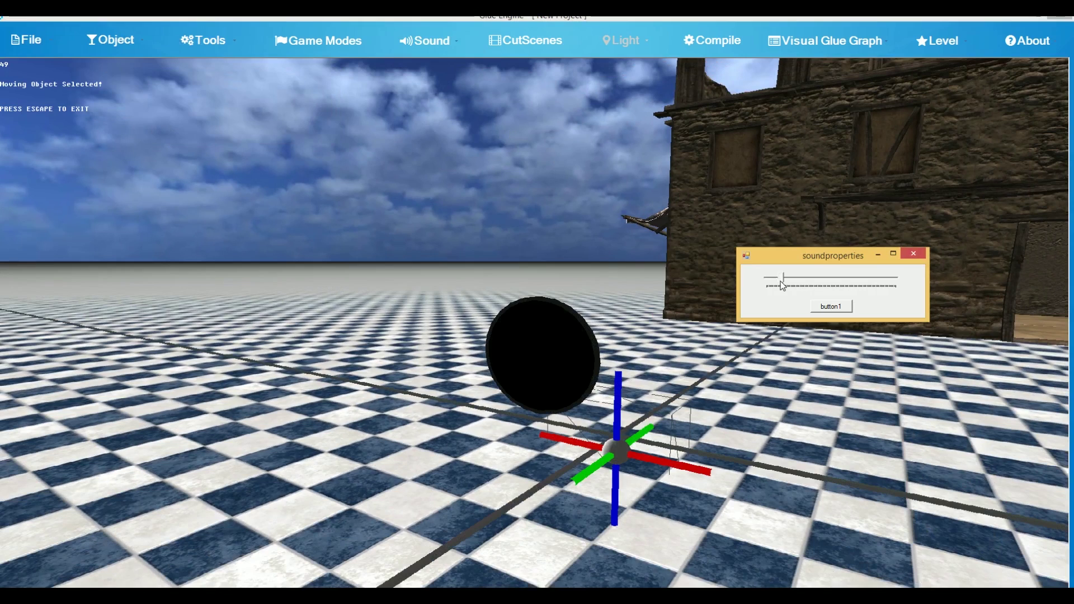
pyautogui.moveTo(798, 281); pyautogui.dragTo(848, 279)
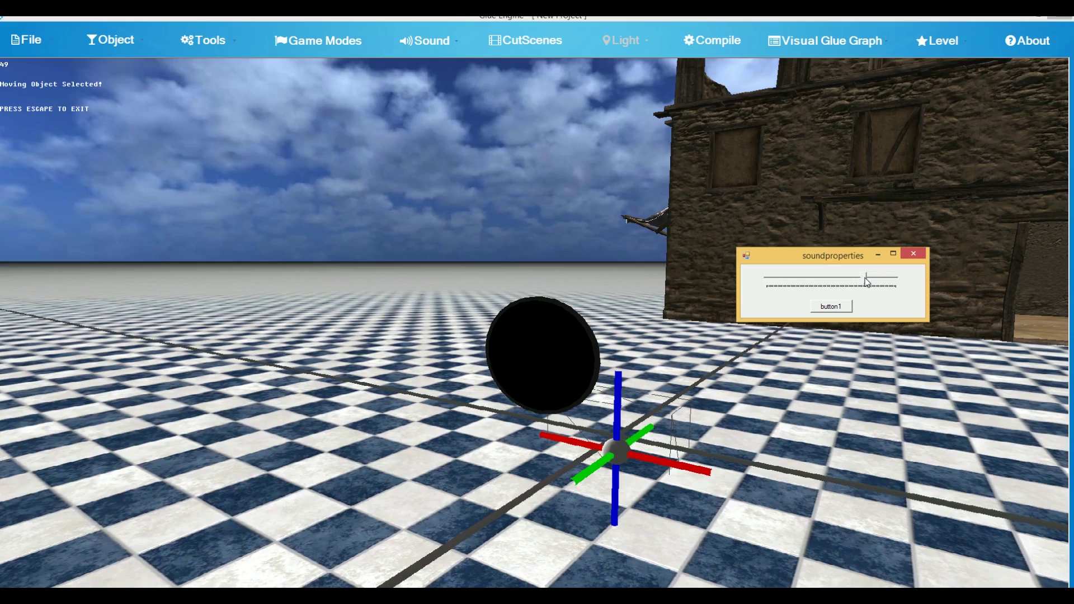
pyautogui.click(849, 308)
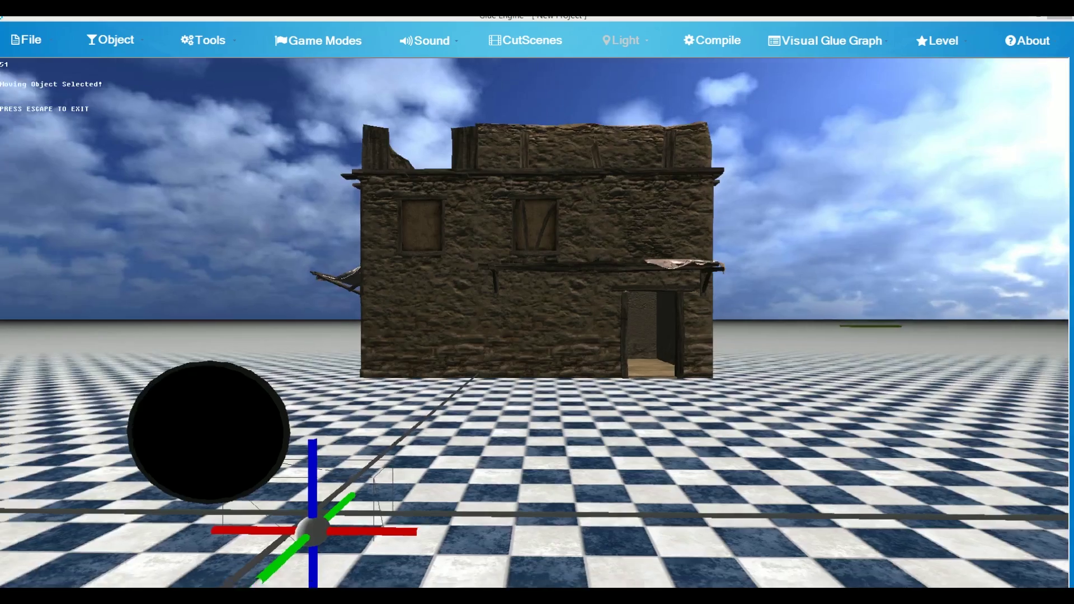
# - Deselect the sound object and inspect it in front of the building from several distances and angles
pyautogui.press('s')
pyautogui.press('w')
pyautogui.press('s')
pyautogui.press('Escape')
pyautogui.press('s')
pyautogui.press('w')
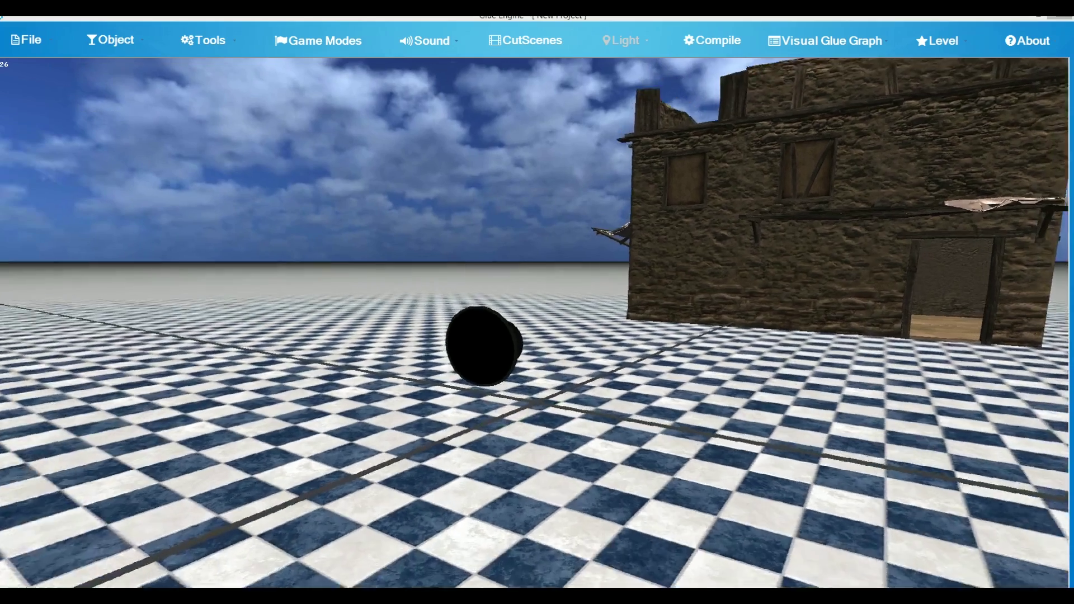
pyautogui.press('s')
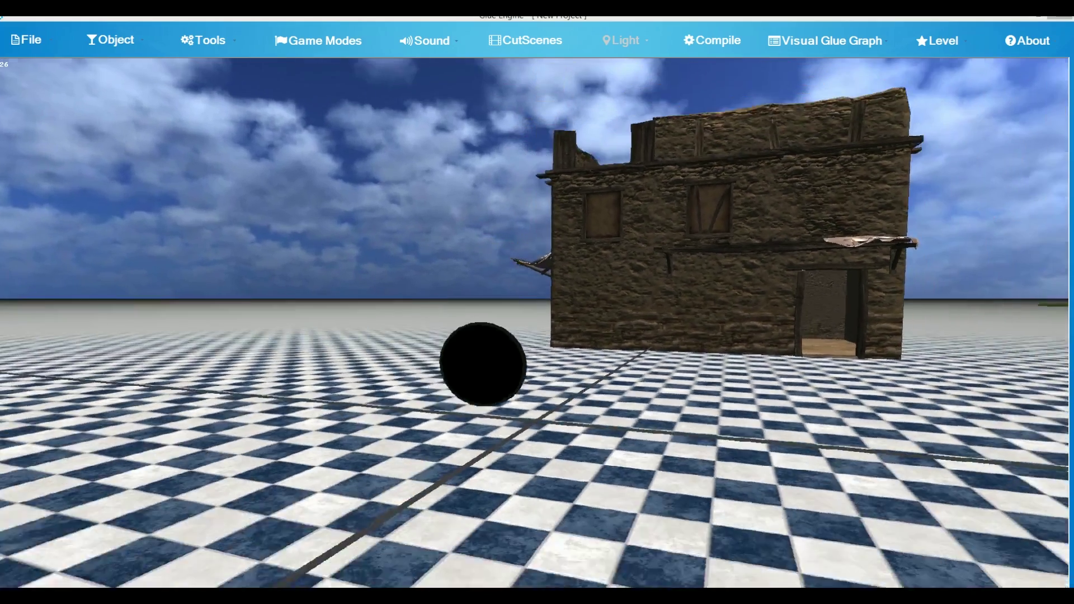
pyautogui.press('w')
pyautogui.press('d')
pyautogui.press('s')
pyautogui.press('a')
pyautogui.press('d')
pyautogui.press('w')
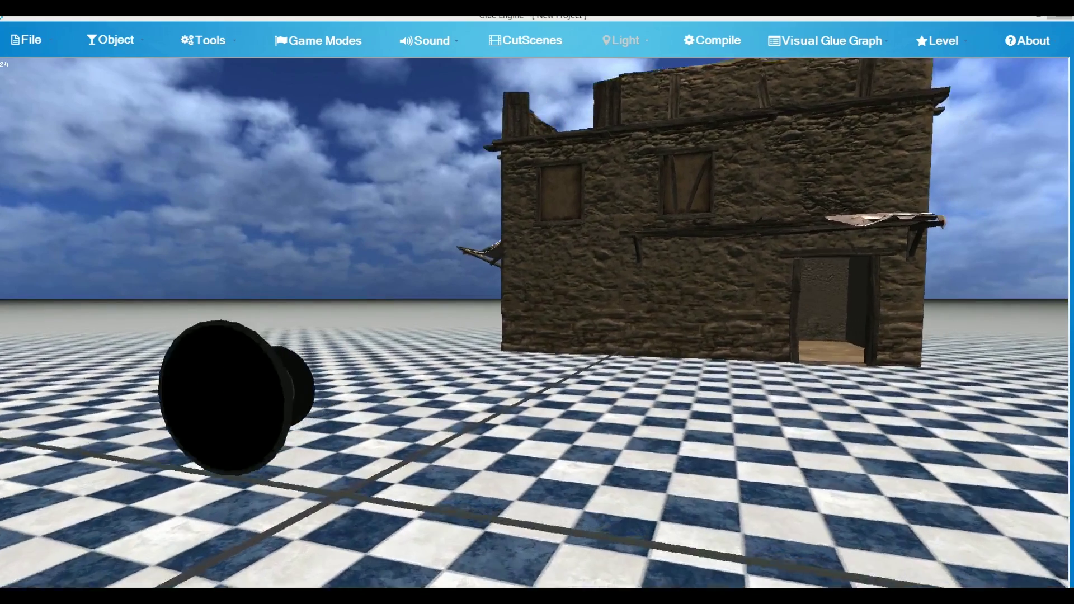
pyautogui.press('s')
pyautogui.press('a')
pyautogui.press('d')
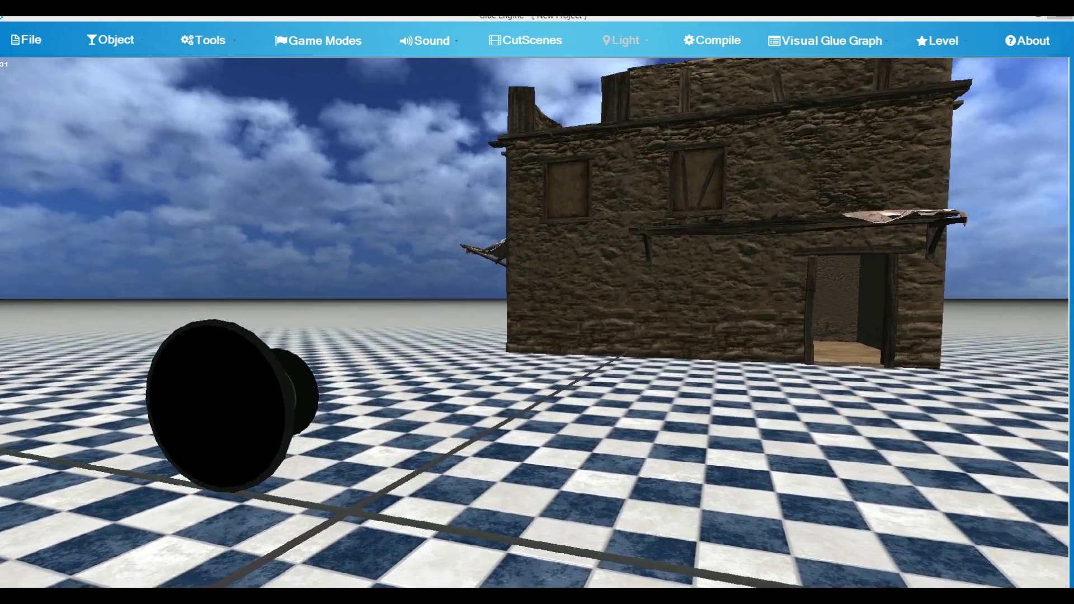
pyautogui.press('s')
pyautogui.press('d')
pyautogui.press('w')
pyautogui.press('s')
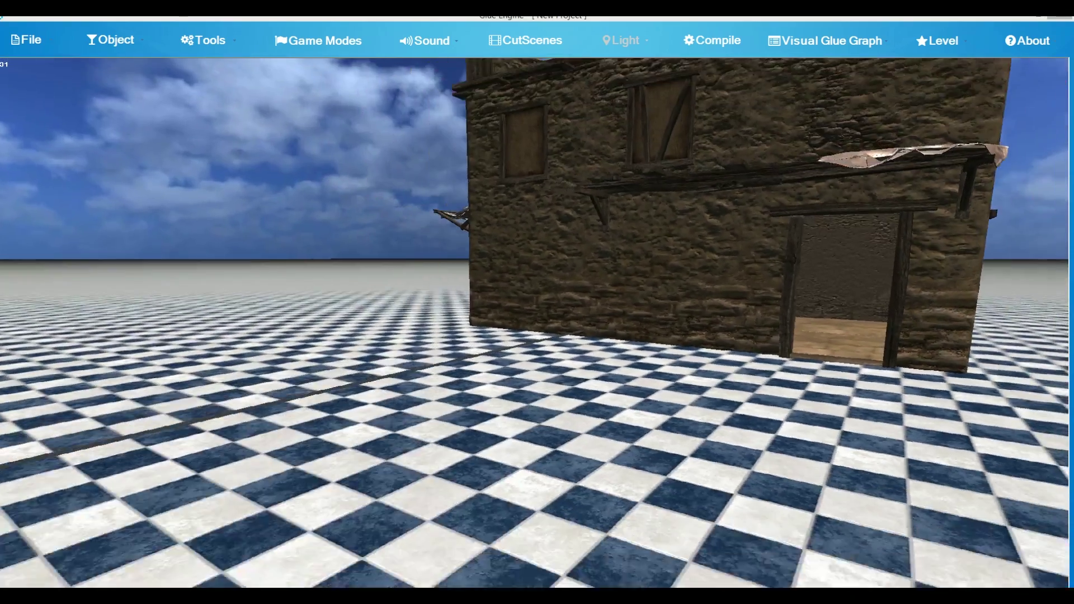
# - Open the Particle Editor for the scene with the view on the empty checkered ground
pyautogui.moveTo(3, 19); pyautogui.dragTo(366, 277, button='right')
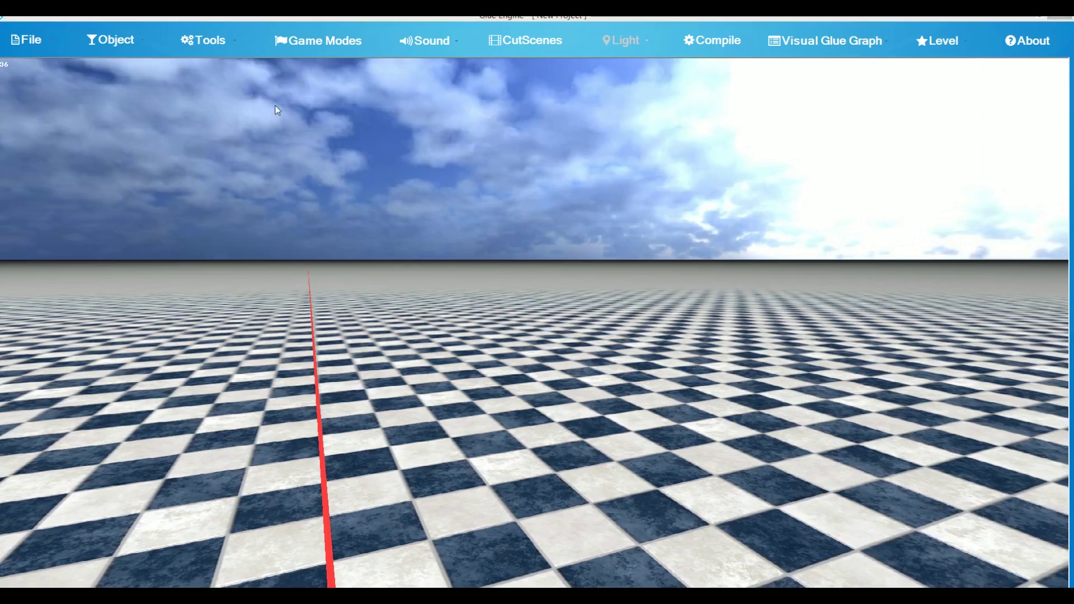
pyautogui.click(233, 45)
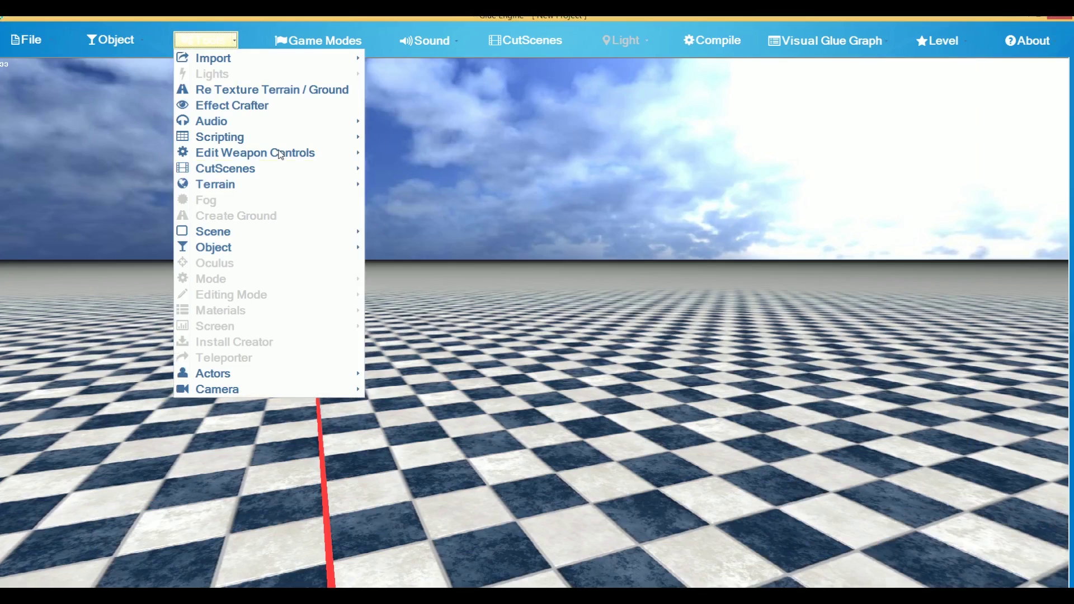
pyautogui.moveTo(269, 232)
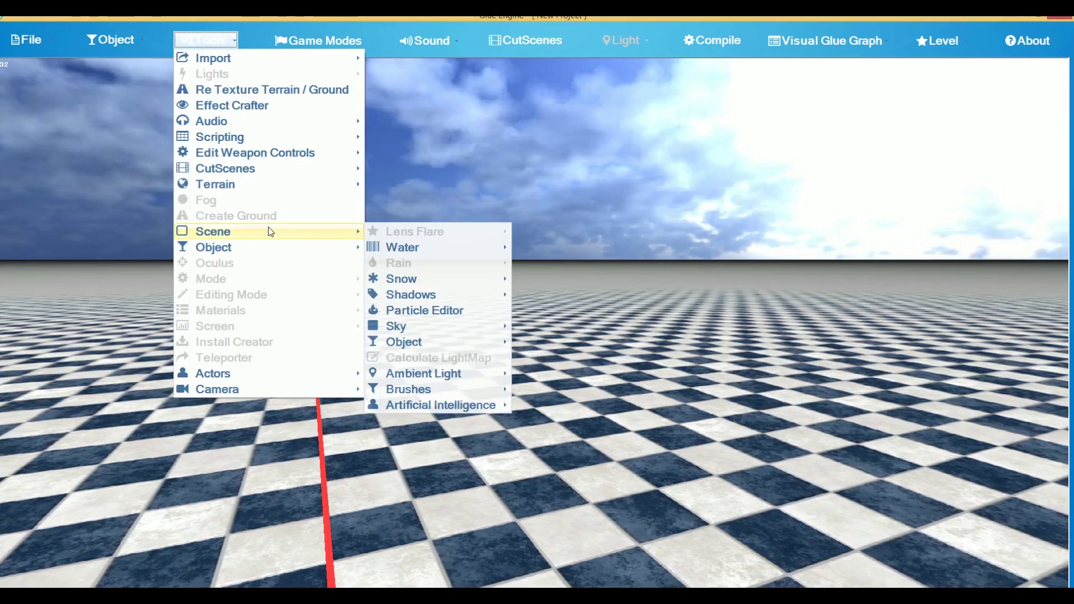
pyautogui.click(425, 311)
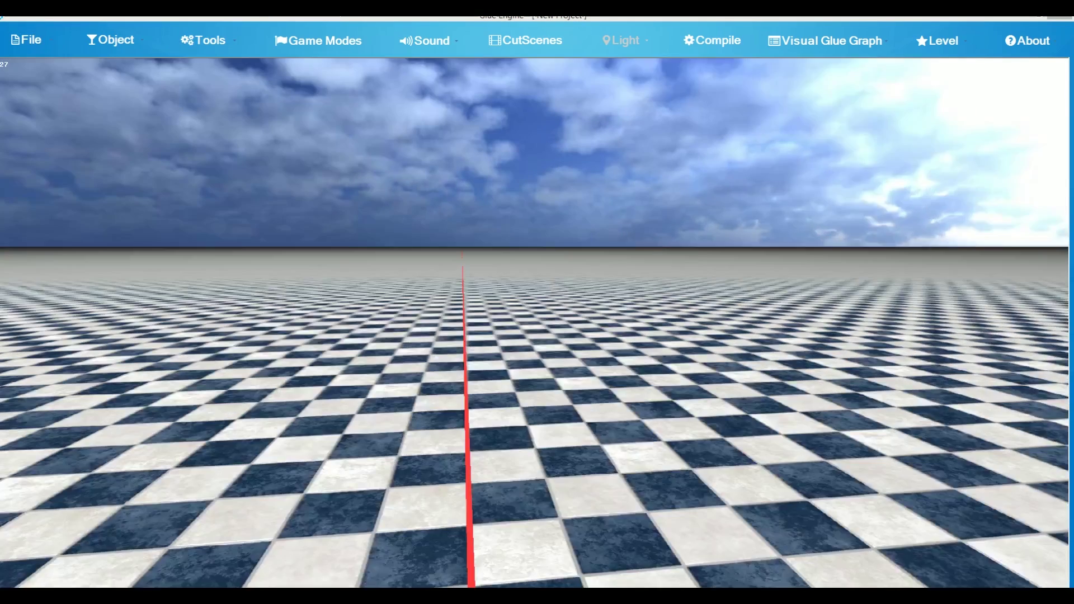
pyautogui.press('d')
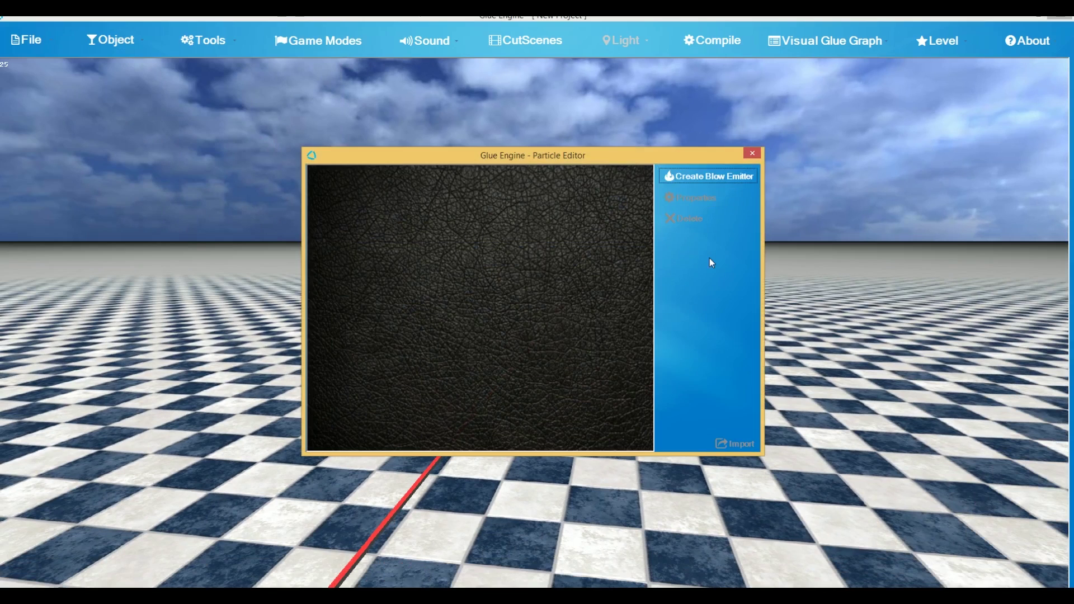
# - Create a blow emitter with particle size 1 and the fire PNG image as its texture
pyautogui.click(710, 182)
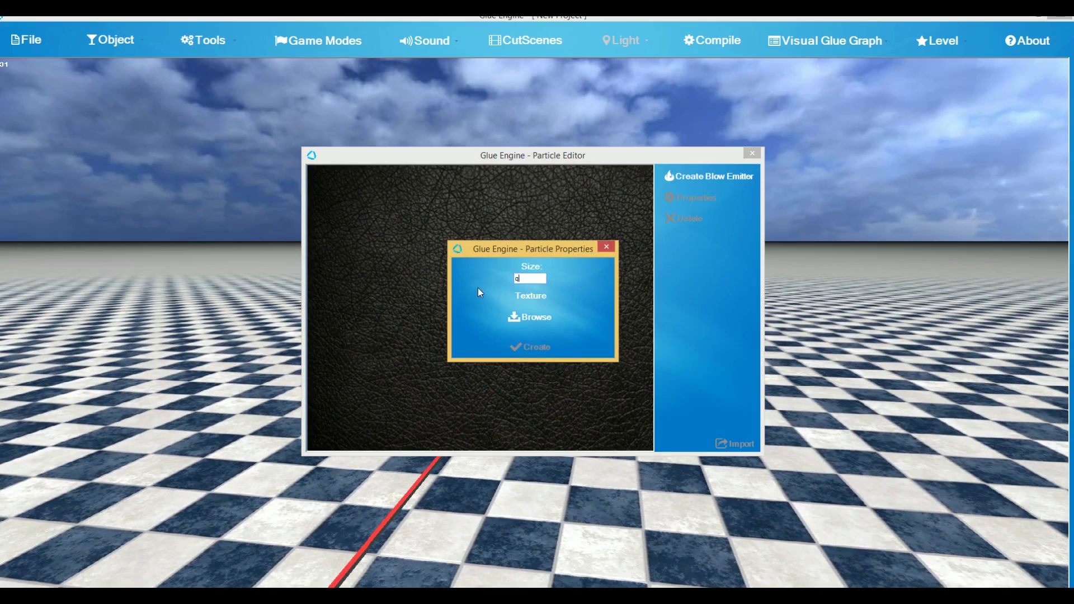
pyautogui.press('BackSpace')
pyautogui.write('1')
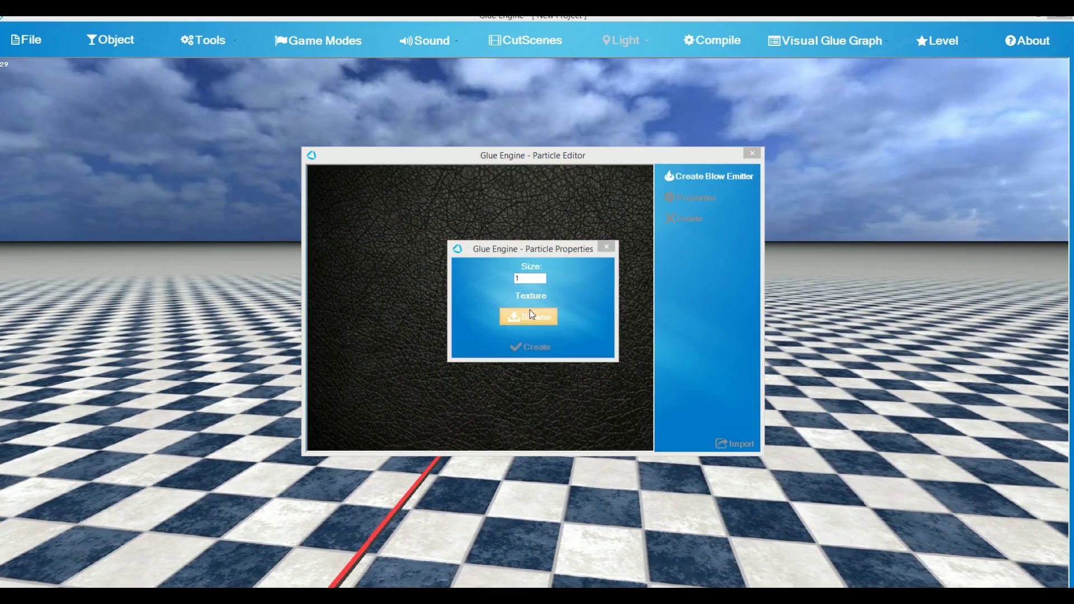
pyautogui.click(529, 311)
pyautogui.click(727, 412)
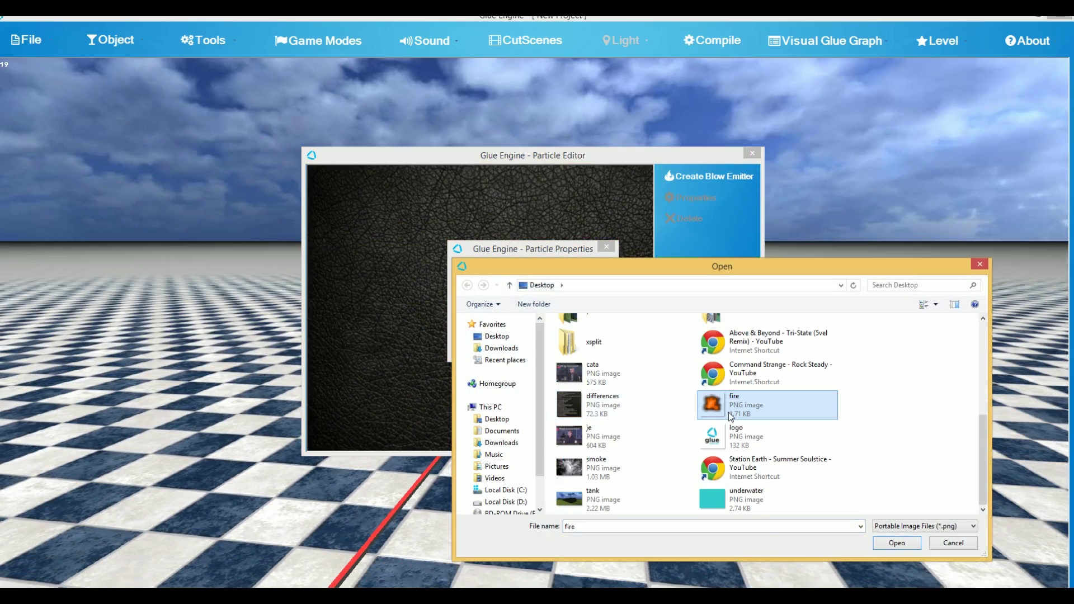
pyautogui.doubleClick(728, 411)
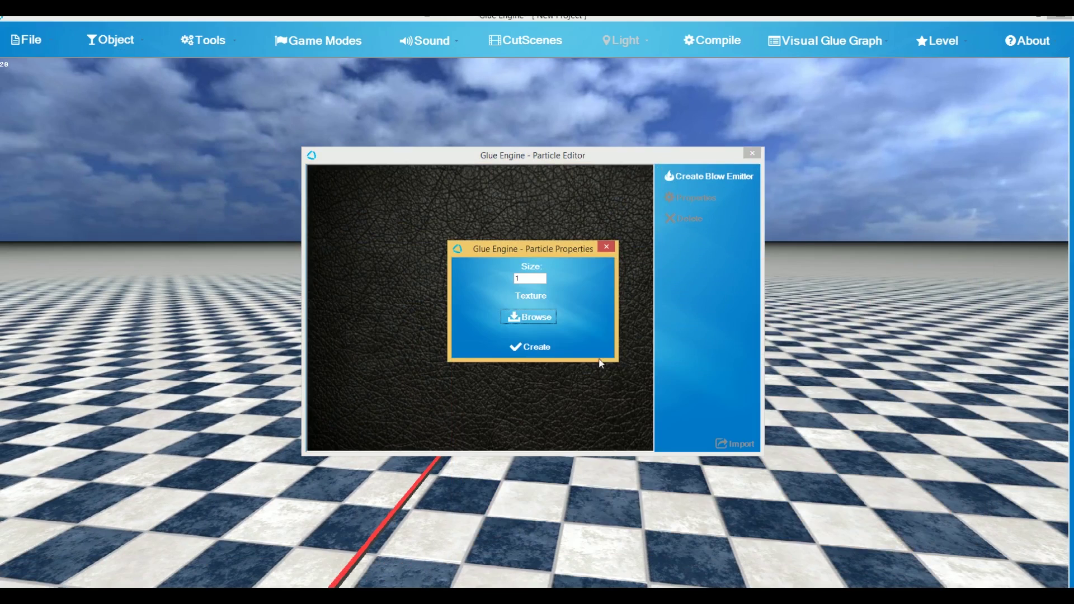
pyautogui.click(546, 348)
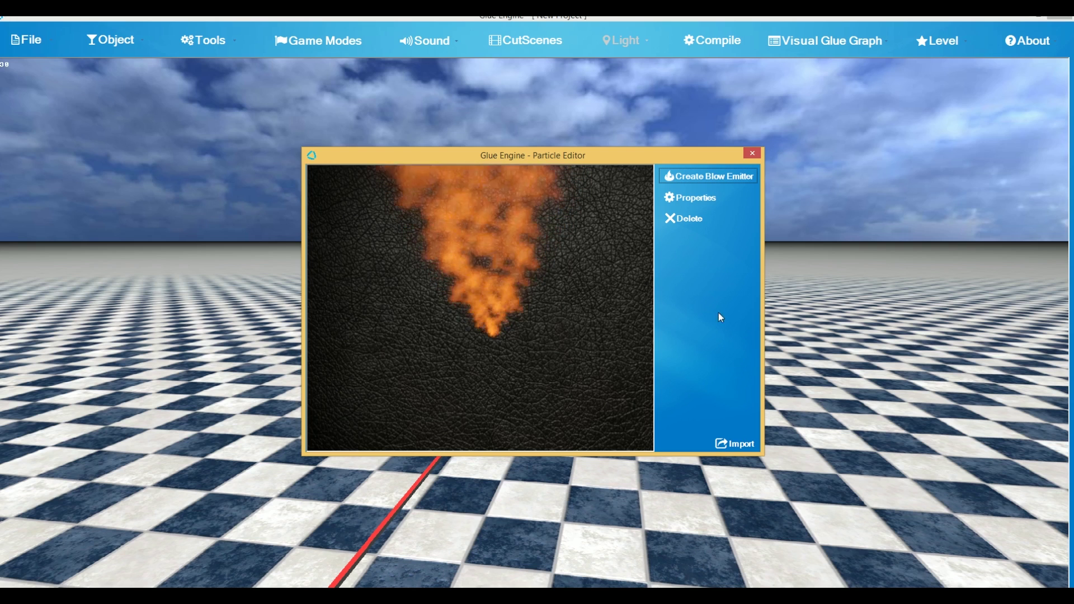
# - Set the fire emitter's particle size to 5 and import the emitter into the level, moving the Particle Editor out of the way
pyautogui.click(690, 199)
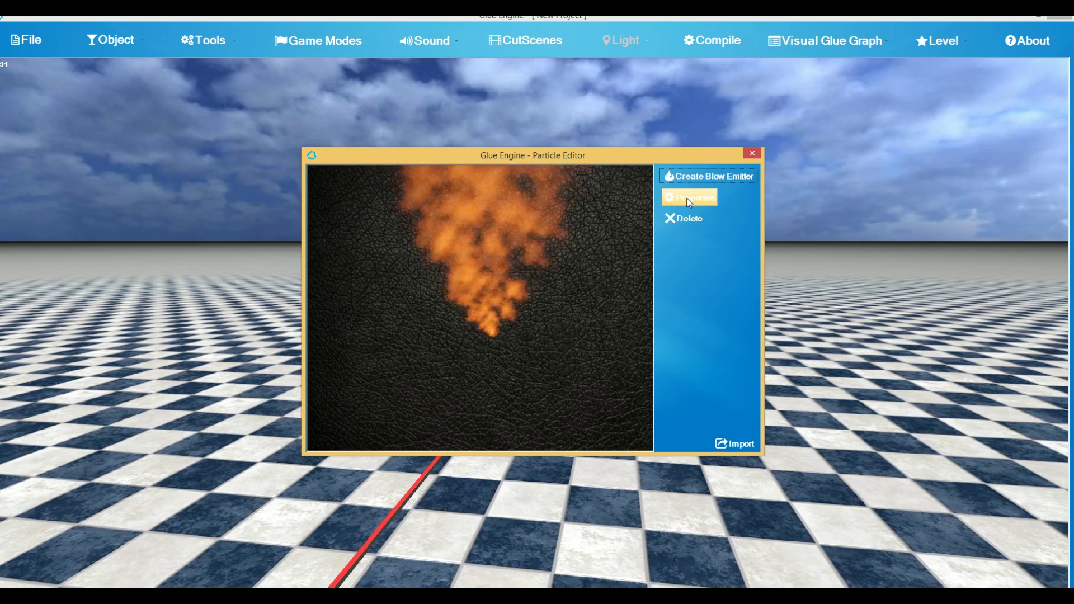
pyautogui.write('5')
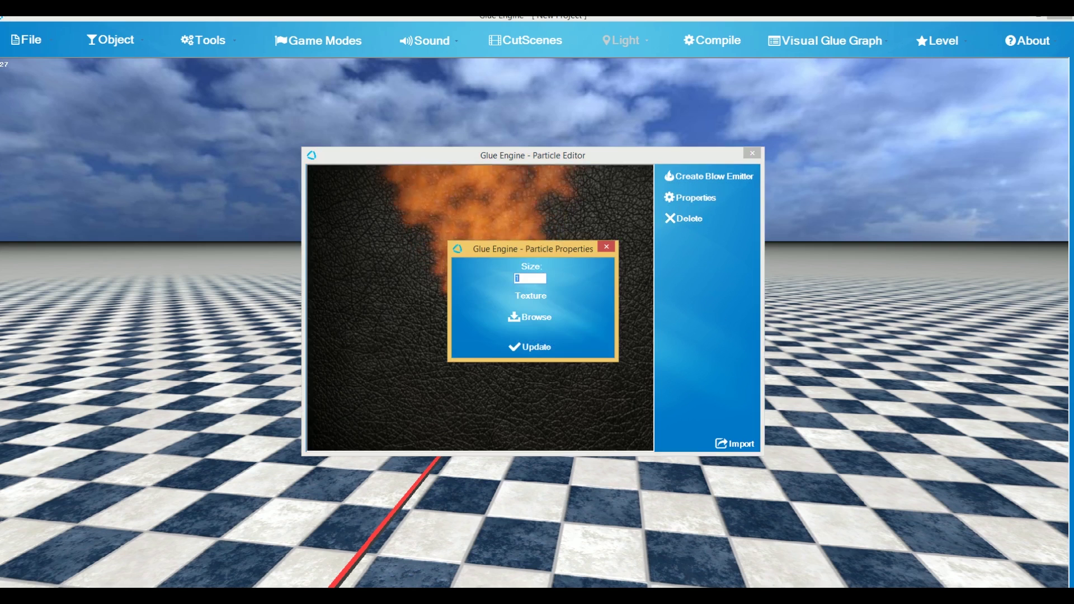
pyautogui.click(531, 350)
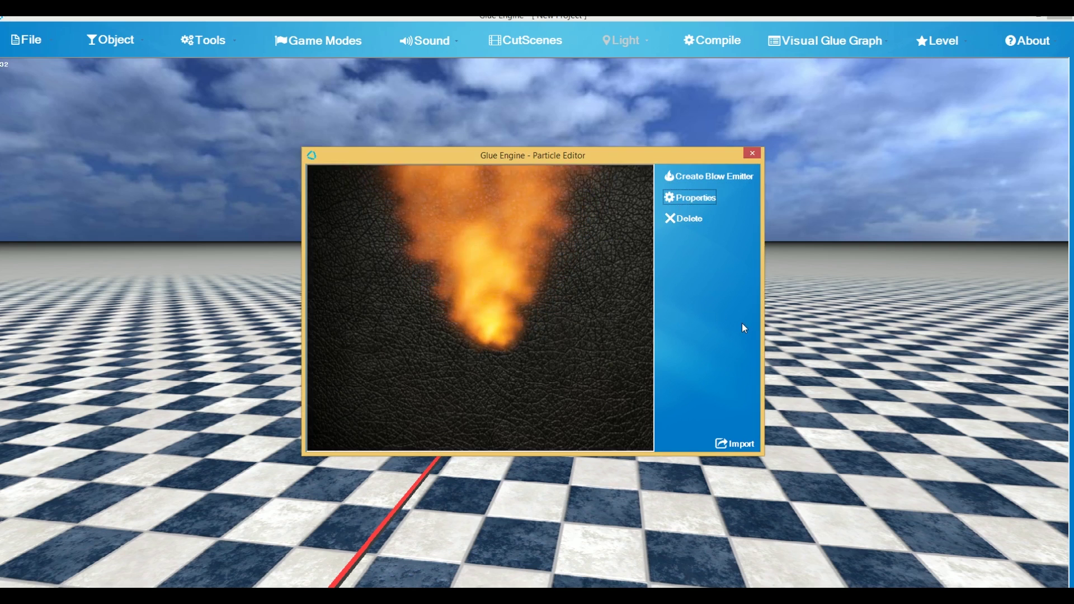
pyautogui.click(746, 439)
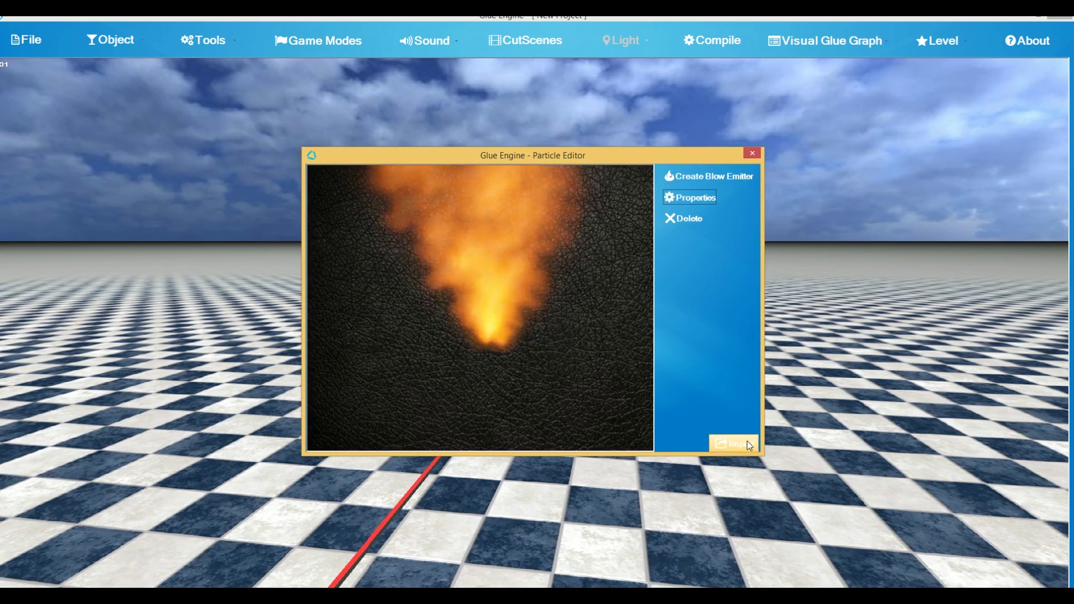
pyautogui.moveTo(694, 153); pyautogui.dragTo(679, 572)
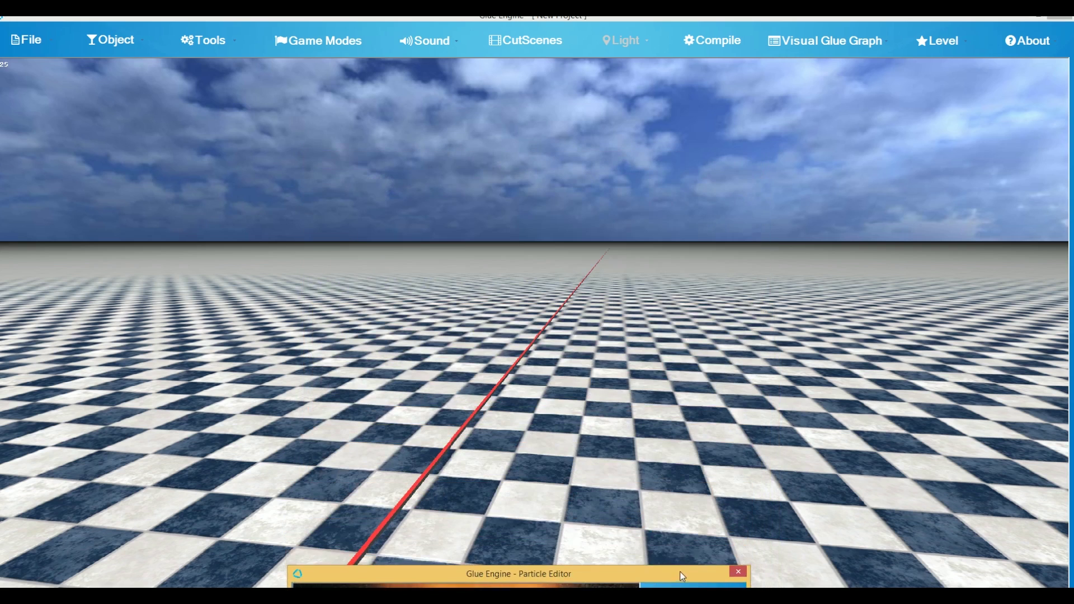
# - Test-play the level to view the imported fire emitter, and return to editing
pyautogui.moveTo(667, 403); pyautogui.dragTo(8, 18, button='right')
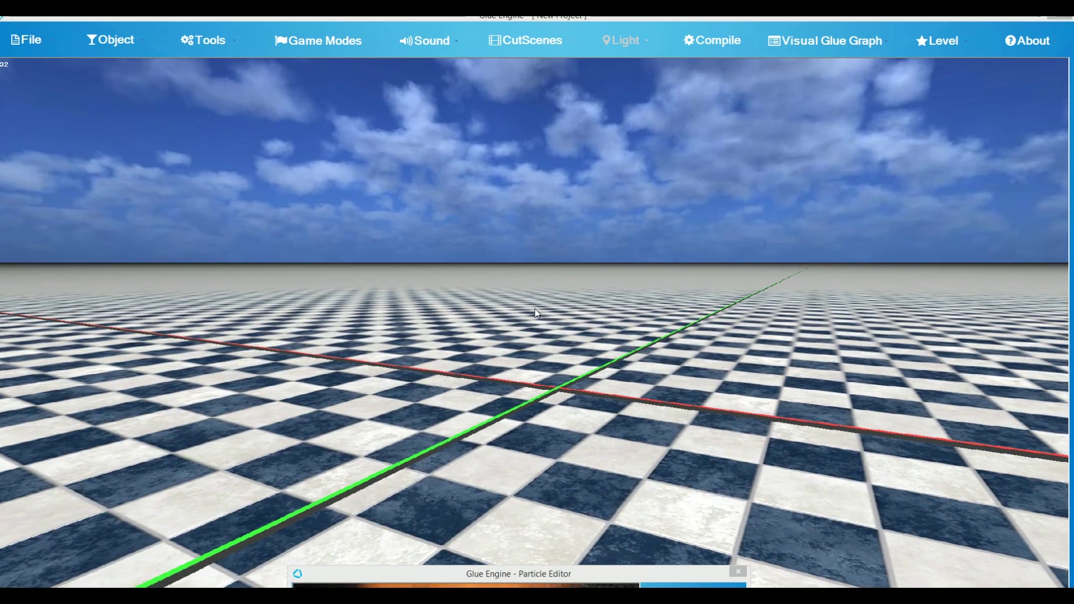
pyautogui.moveTo(548, 330); pyautogui.dragTo(594, 384, button='right')
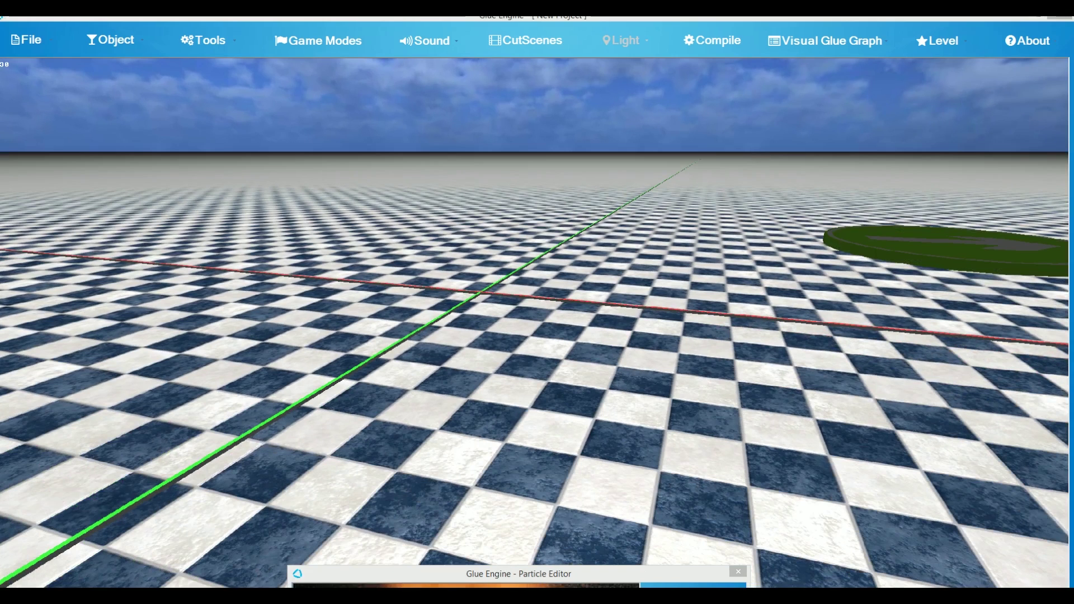
pyautogui.press('F5')
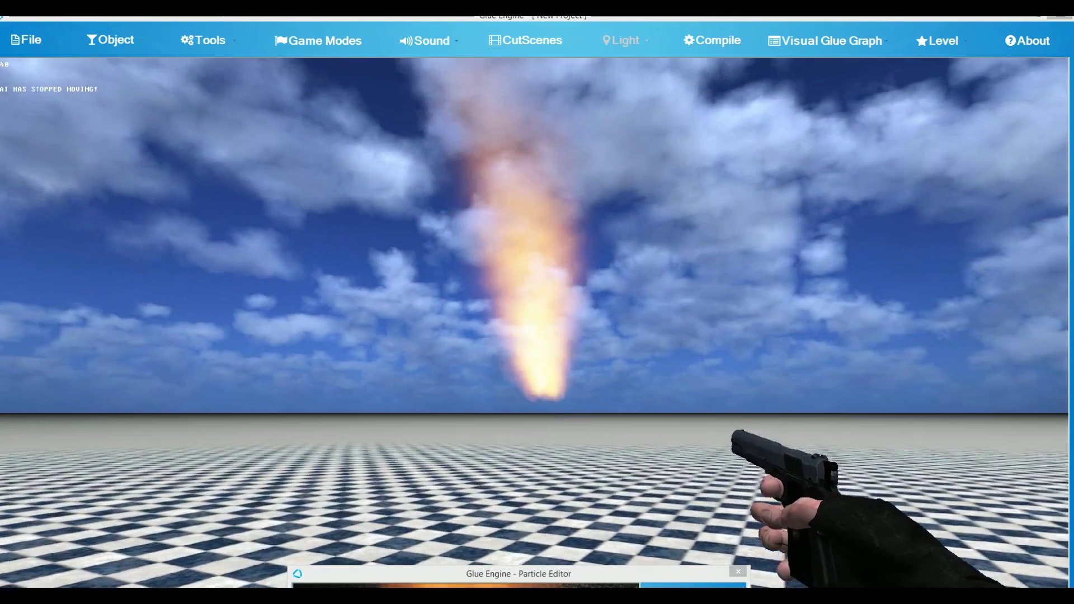
pyautogui.press('Escape')
# - Select the fire emitter in the level, lower it onto the checkered ground, and deselect it
pyautogui.click(558, 289)
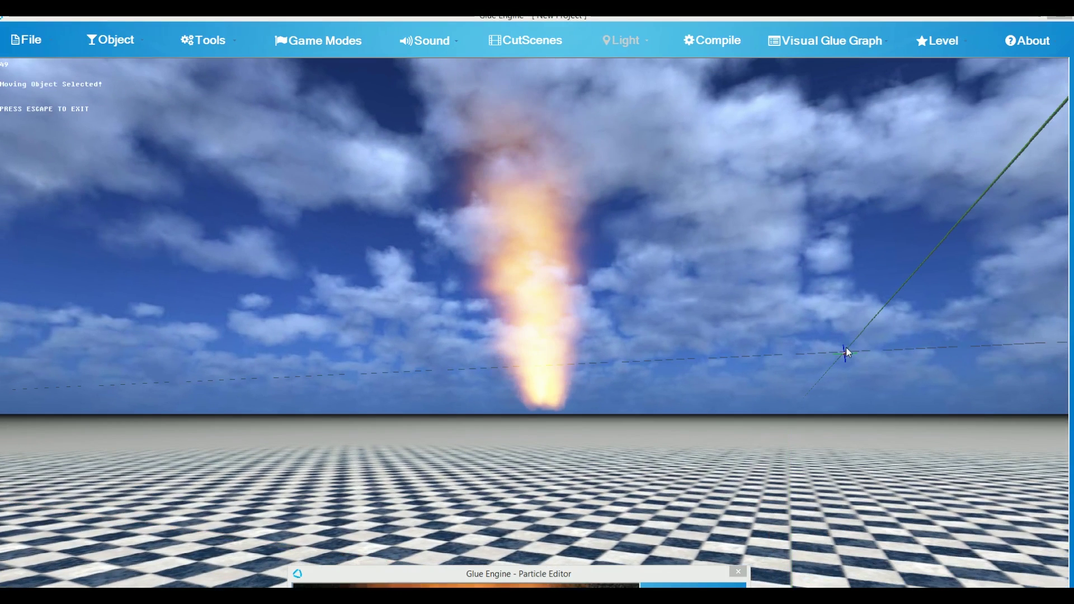
pyautogui.moveTo(843, 352); pyautogui.dragTo(841, 362)
pyautogui.moveTo(841, 363); pyautogui.dragTo(895, 412, button='right')
pyautogui.moveTo(671, 285); pyautogui.dragTo(560, 281, button='right')
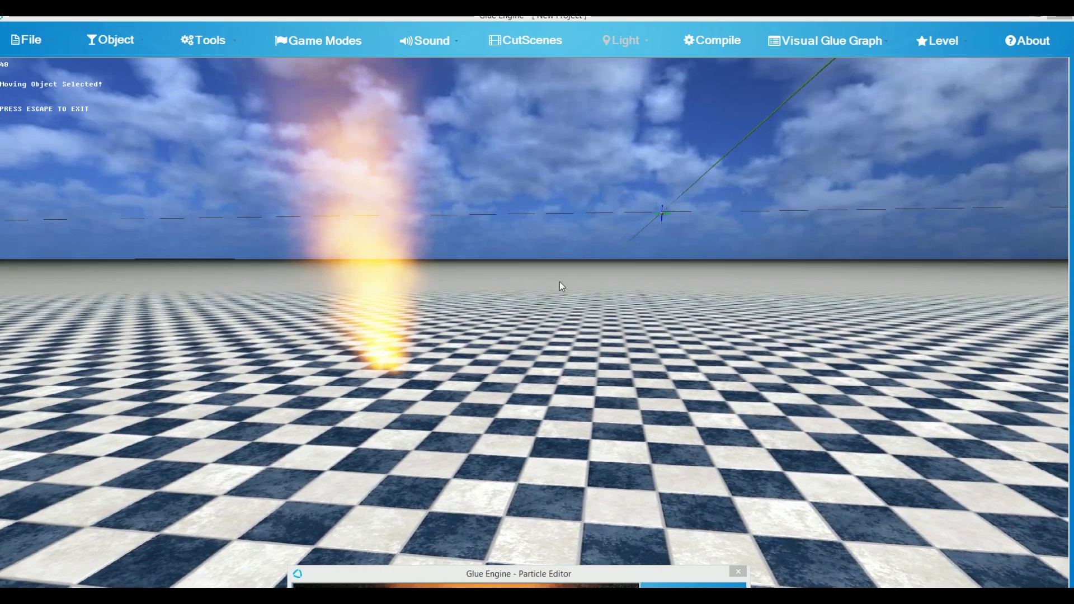
pyautogui.moveTo(662, 209); pyautogui.dragTo(663, 225)
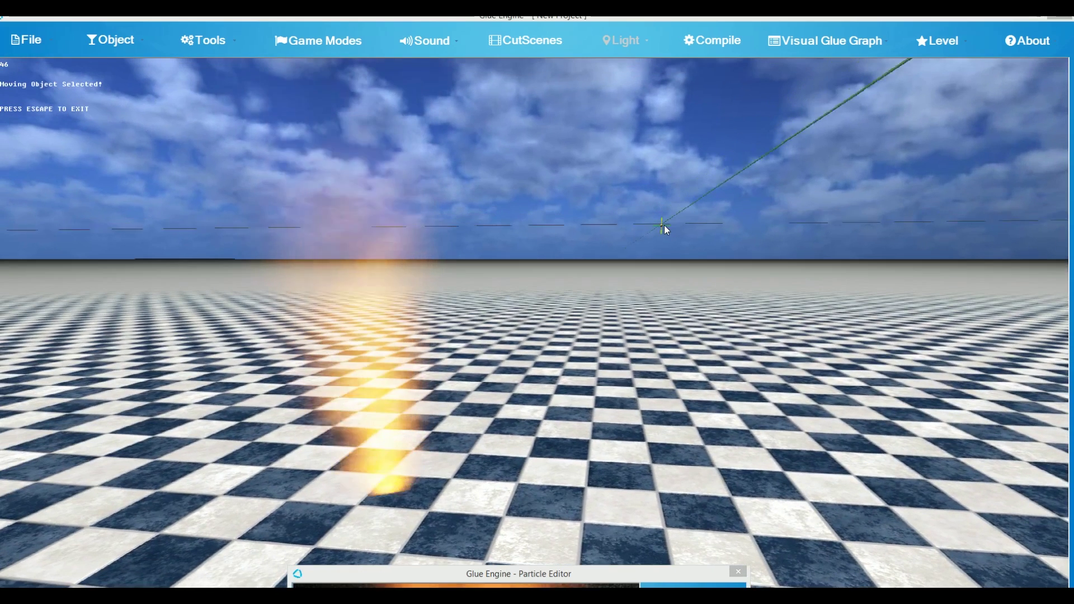
pyautogui.press('Escape')
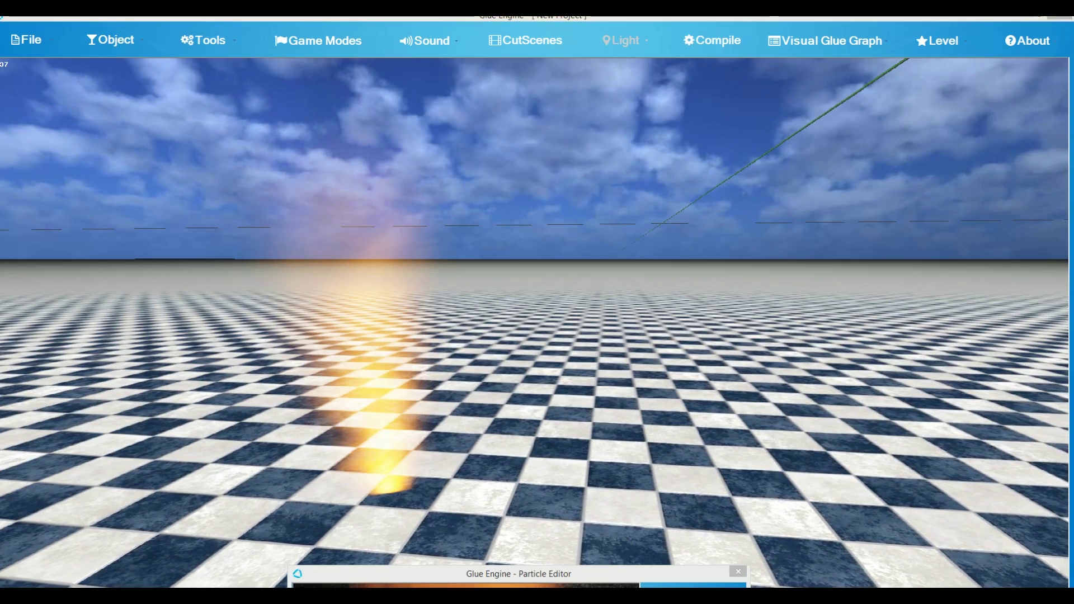
# - Test-play the level, walking toward and away from the lowered fire to inspect it, and exit the test
pyautogui.press('F5')
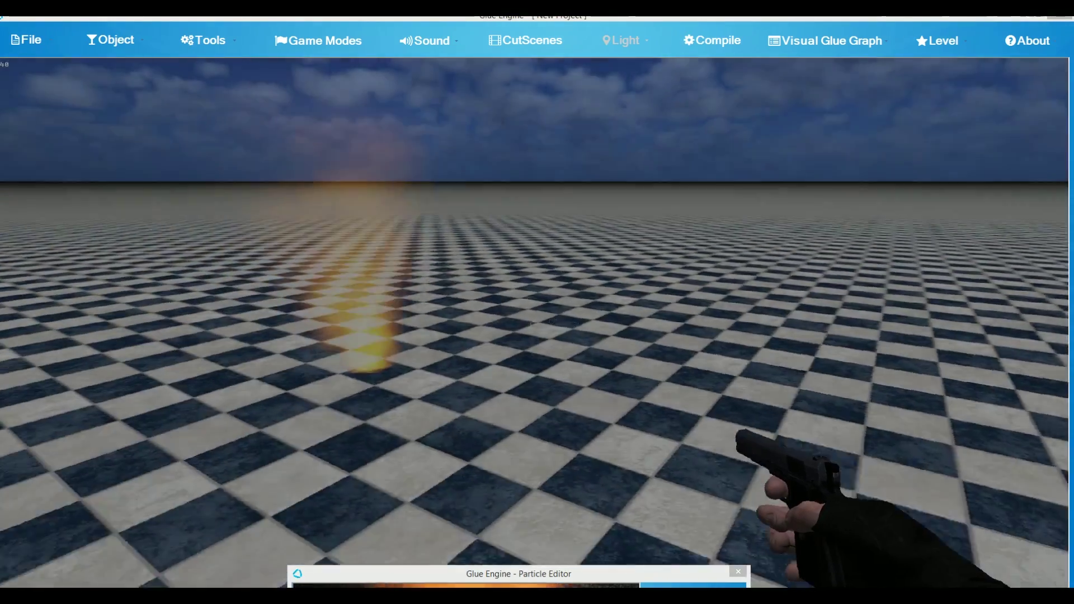
pyautogui.press('w')
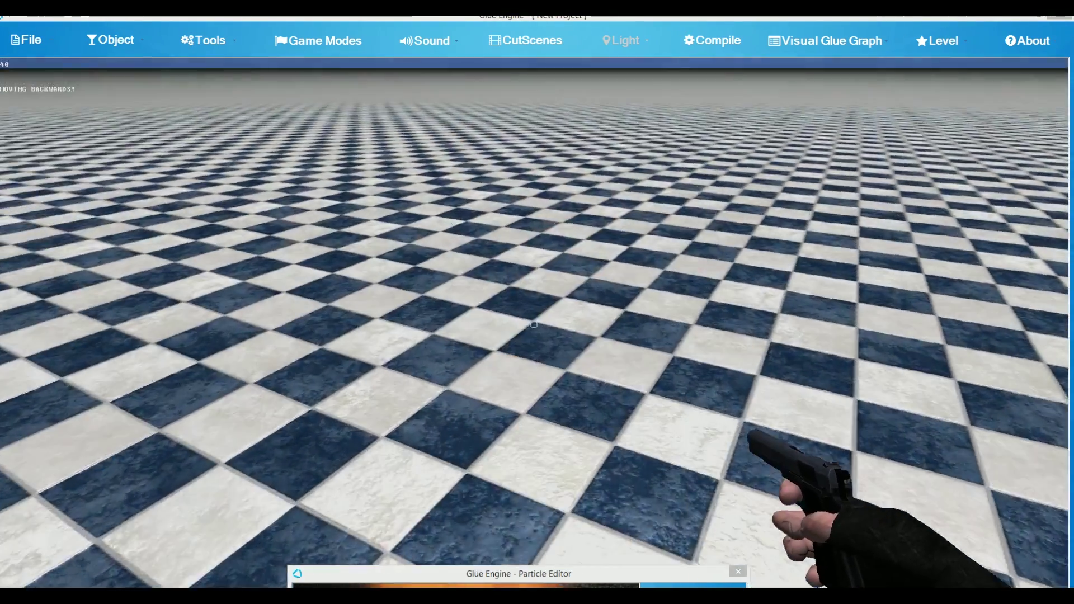
pyautogui.press('s')
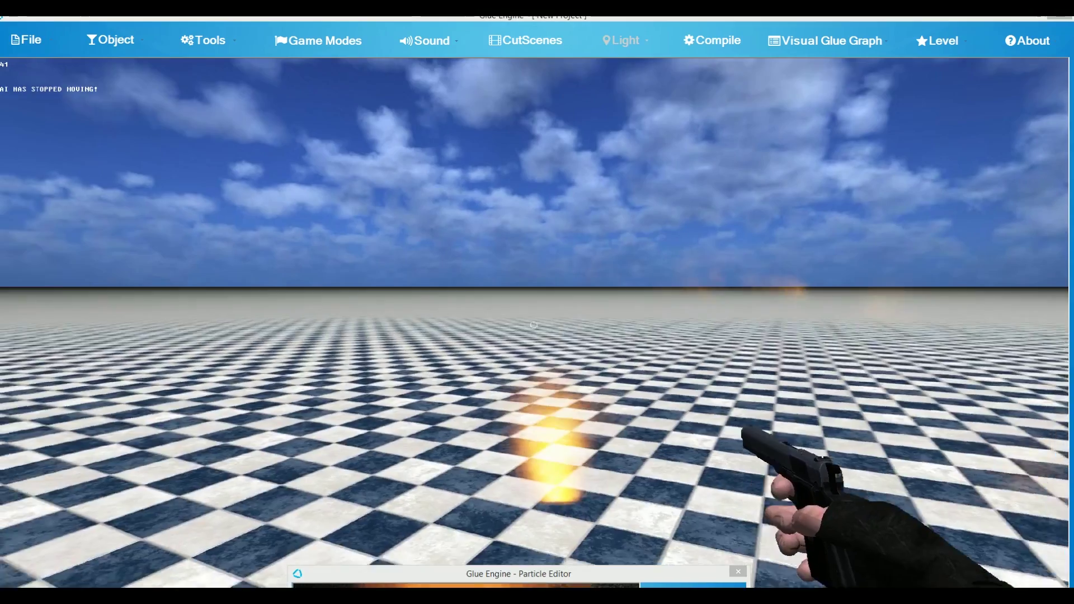
pyautogui.press('w')
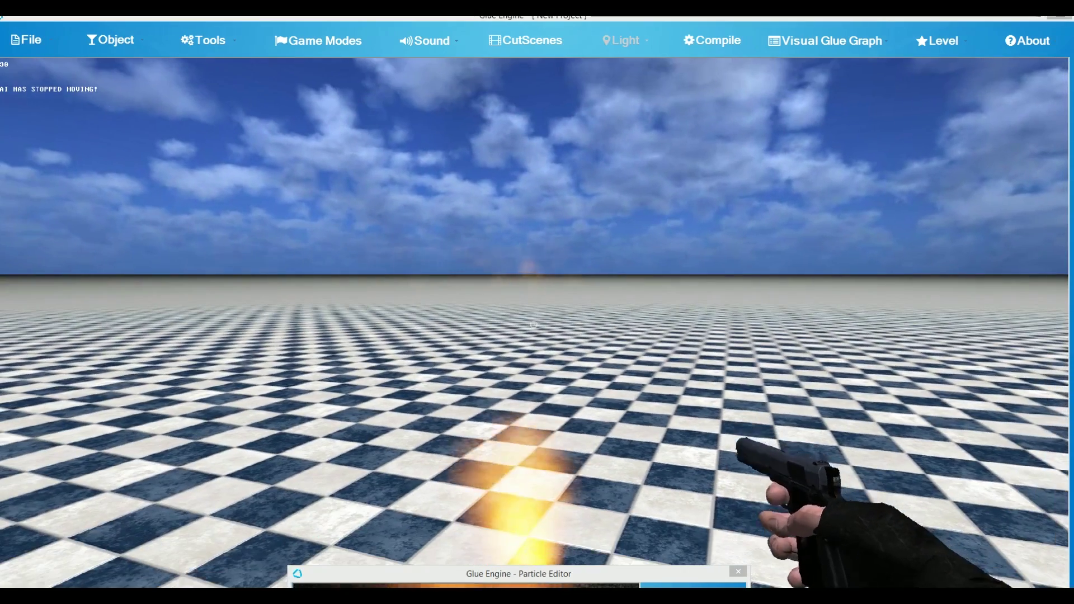
pyautogui.press('Escape')
# - Change the emitter's texture in the Particle Editor to the smoke PNG image and import the smoke emitter into the level
pyautogui.moveTo(559, 289)
pyautogui.mouseDown(button='right')
pyautogui.moveTo(558, 336)
pyautogui.moveTo(560, 299)
pyautogui.mouseUp(button='right')
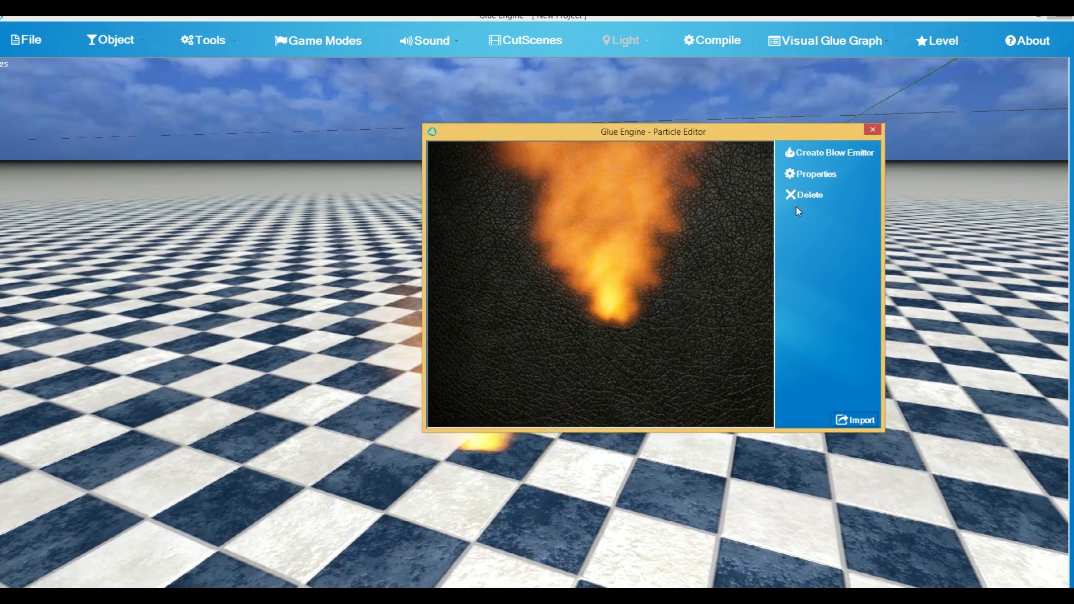
pyautogui.click(806, 179)
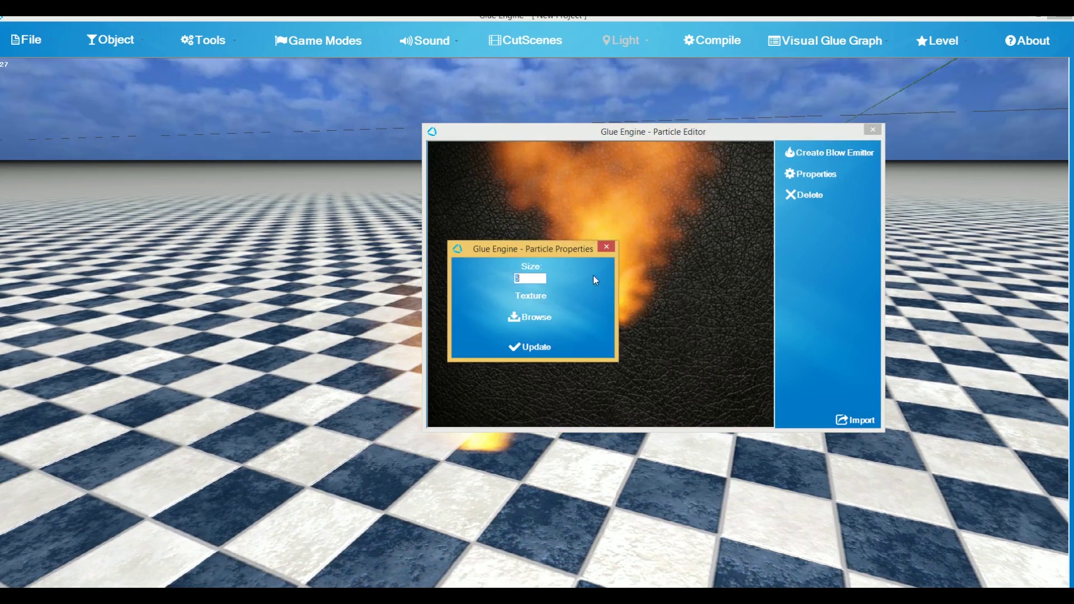
pyautogui.click(522, 316)
pyautogui.moveTo(983, 385); pyautogui.dragTo(981, 452)
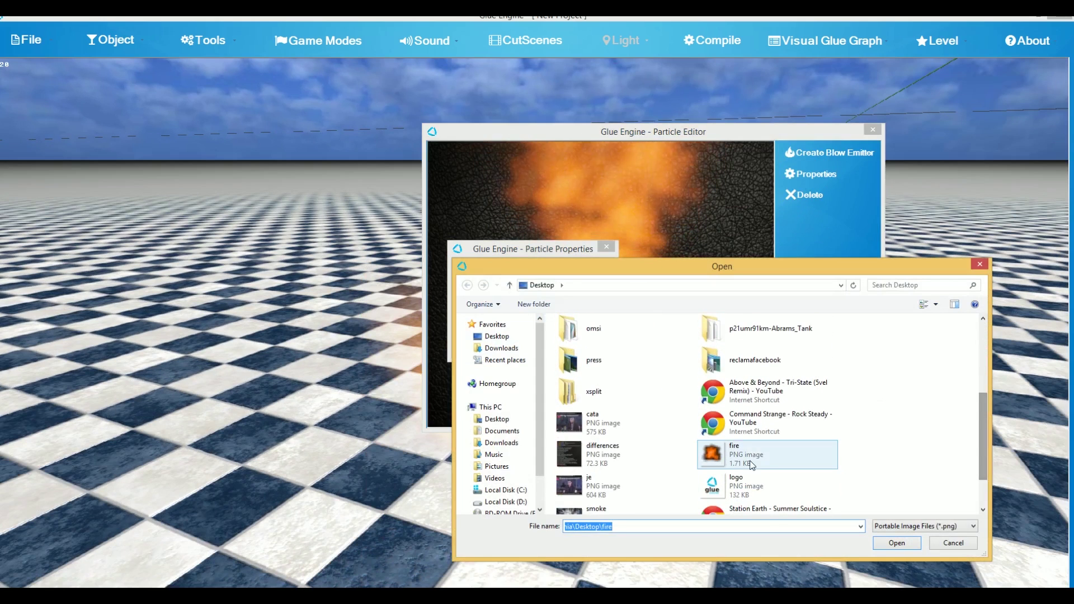
pyautogui.click(733, 456)
pyautogui.scroll(-1, 733, 455)
pyautogui.doubleClick(628, 465)
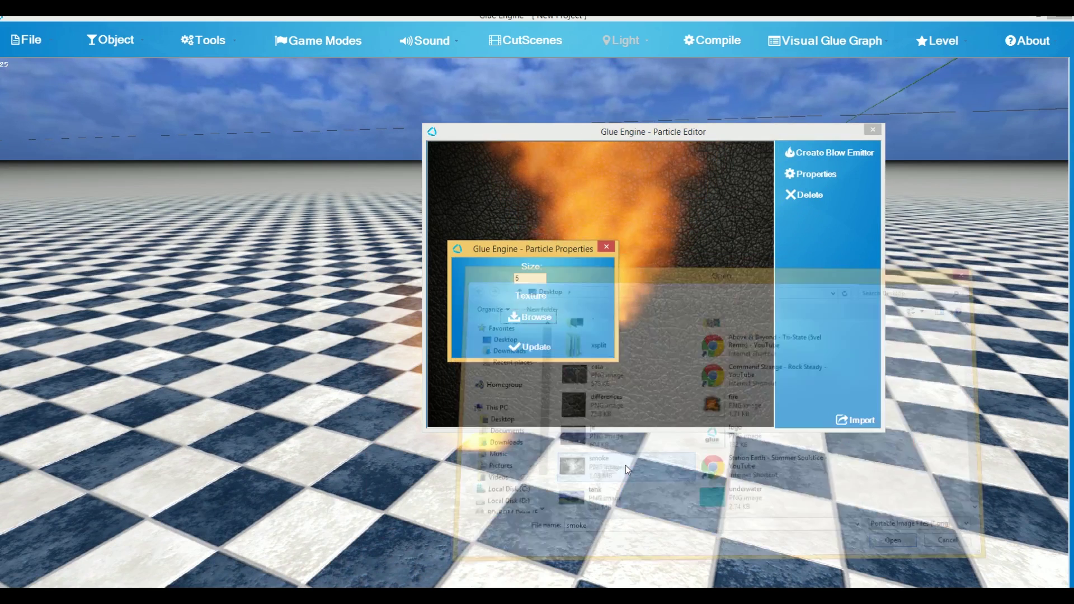
pyautogui.click(533, 345)
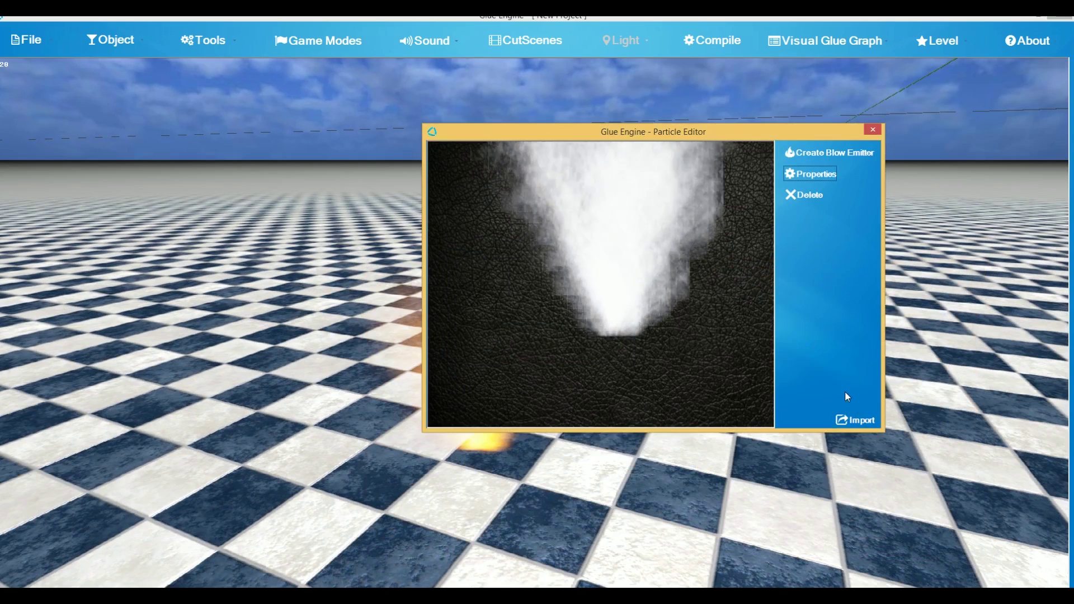
pyautogui.click(867, 420)
pyautogui.moveTo(821, 134); pyautogui.dragTo(663, 584)
# - Test-play the level to look at the new smoke emitter from the player's view, and return to editing
pyautogui.click(716, 38)
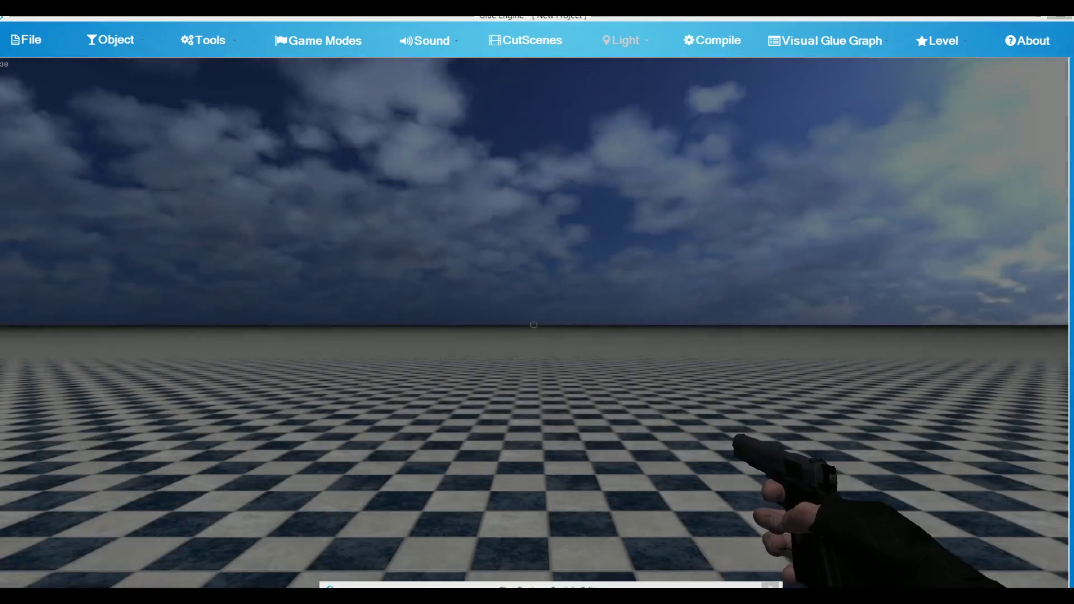
pyautogui.press('d')
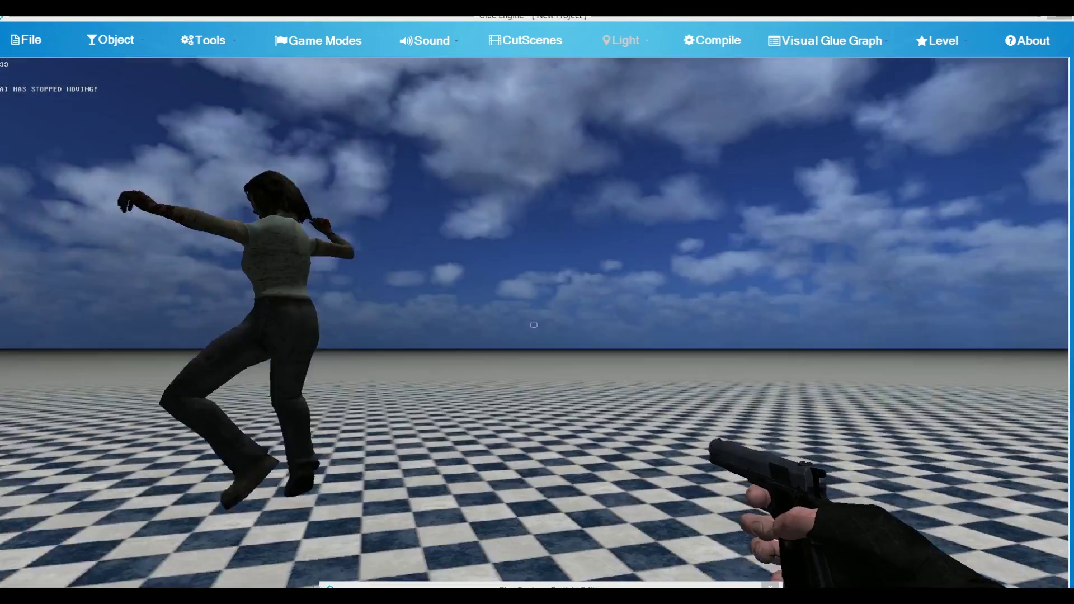
pyautogui.press('w')
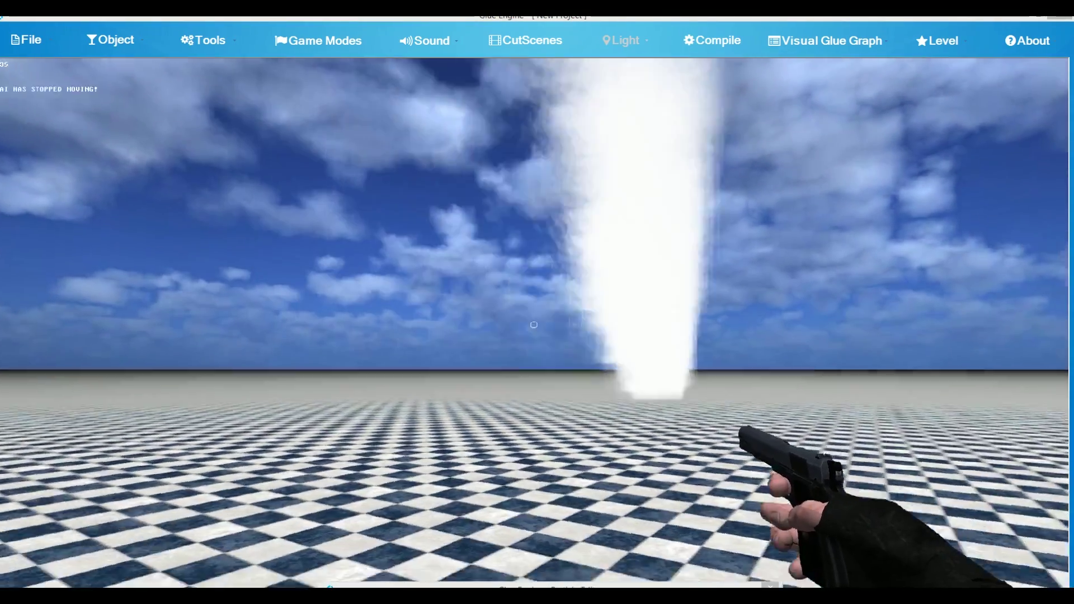
pyautogui.press('s')
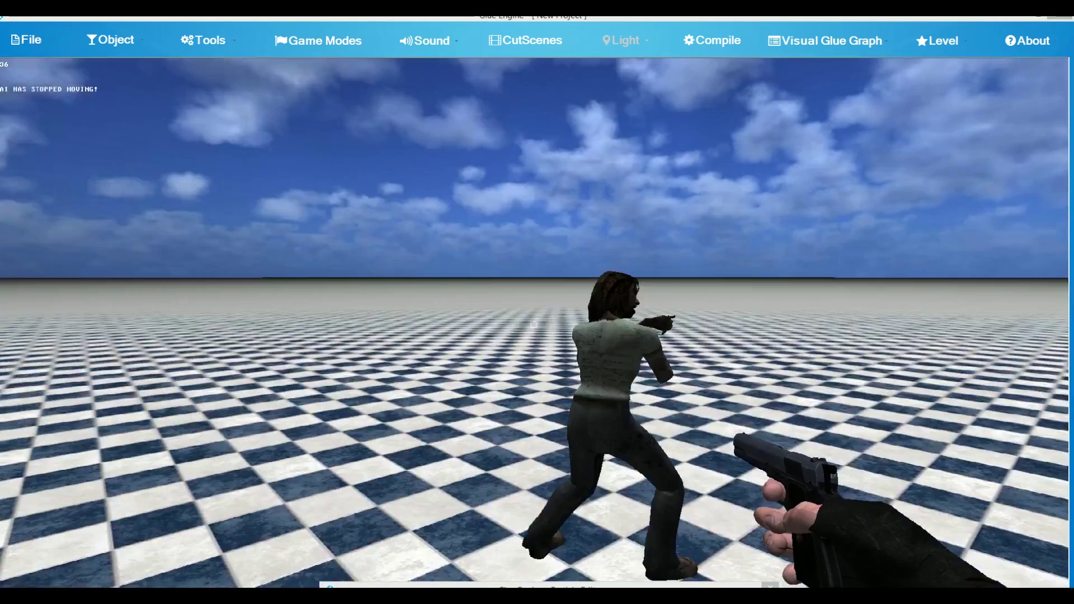
pyautogui.press('s')
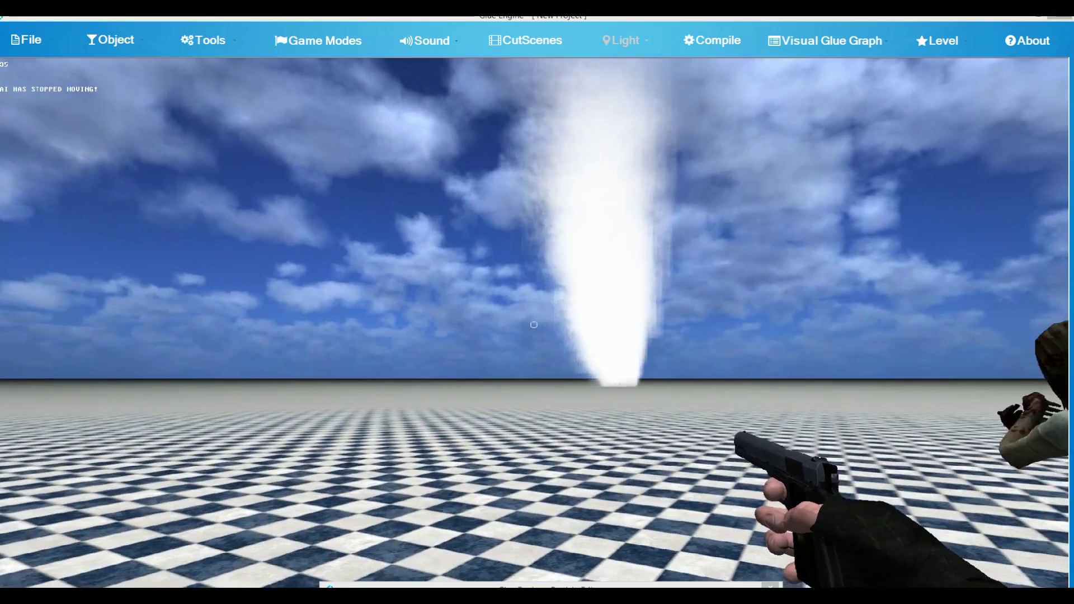
pyautogui.press('Escape')
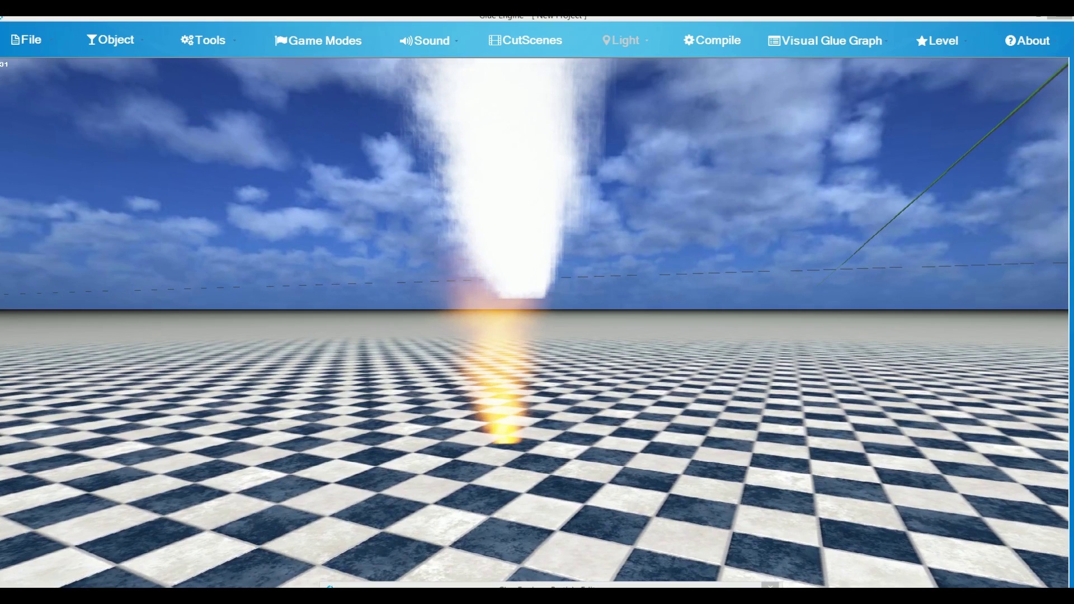
# - Select the white smoke emitter and move it down onto the ground, to one side of the fire
pyautogui.click(526, 184)
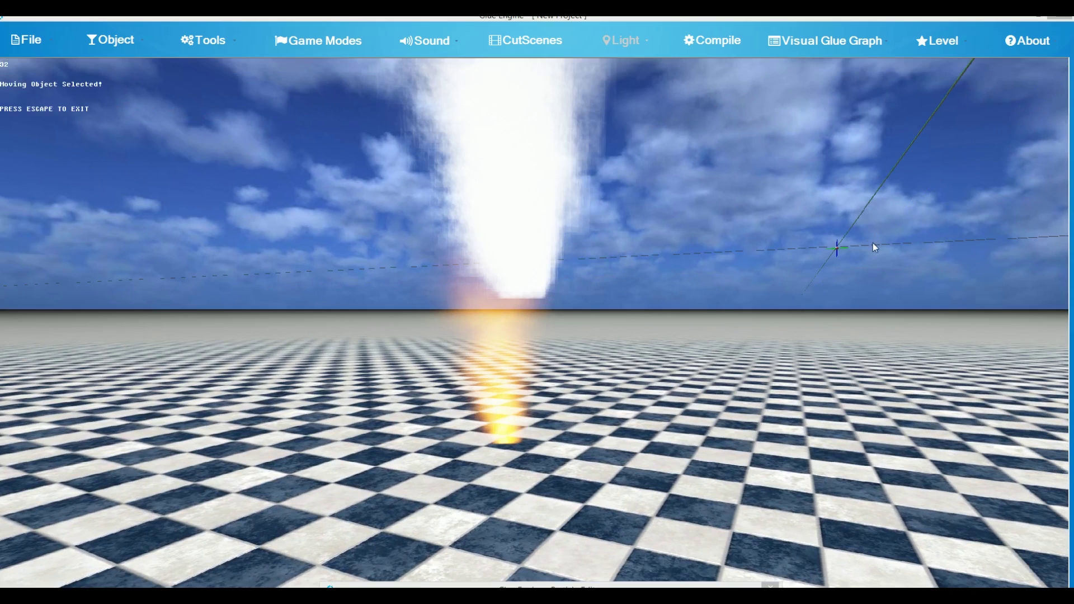
pyautogui.moveTo(846, 248); pyautogui.dragTo(860, 266)
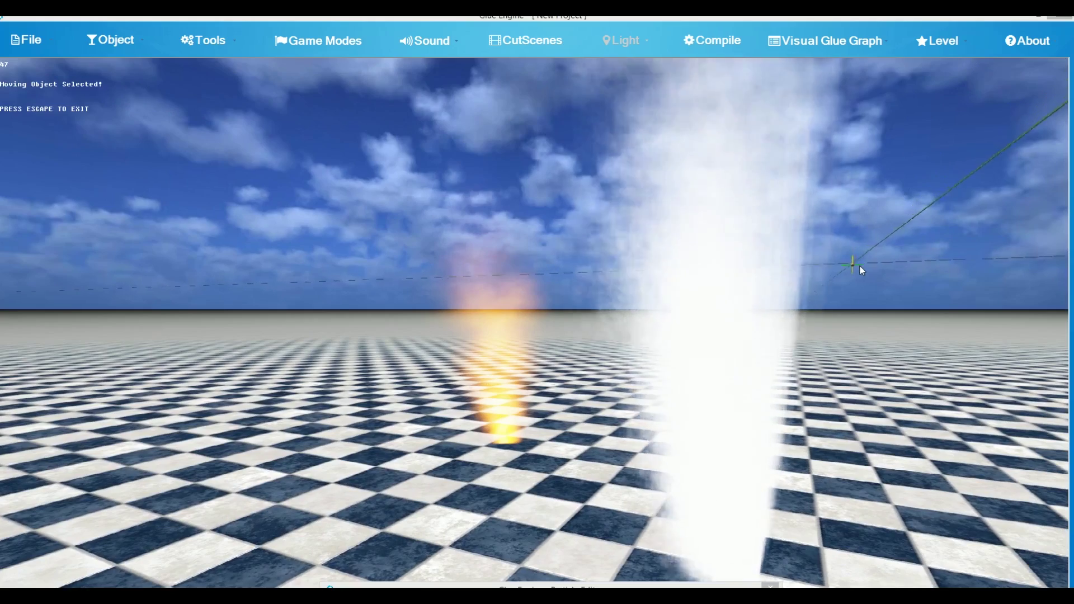
pyautogui.moveTo(860, 267); pyautogui.dragTo(577, 294, button='right')
pyautogui.press('w')
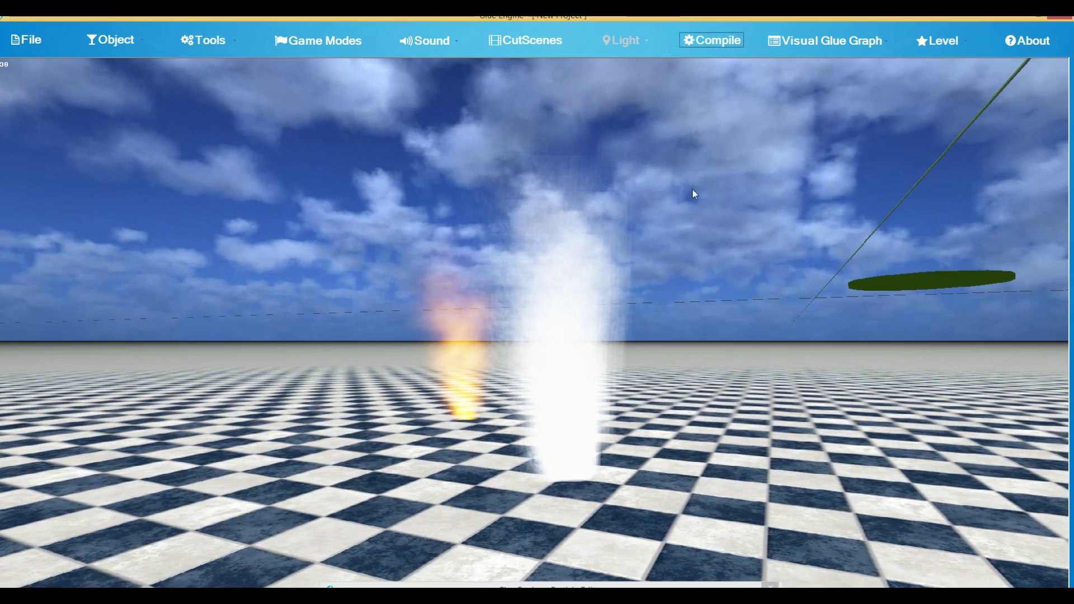
# - Test-play the level again, walking through and around the smoke column to examine it up close, and exit the test
pyautogui.click(725, 44)
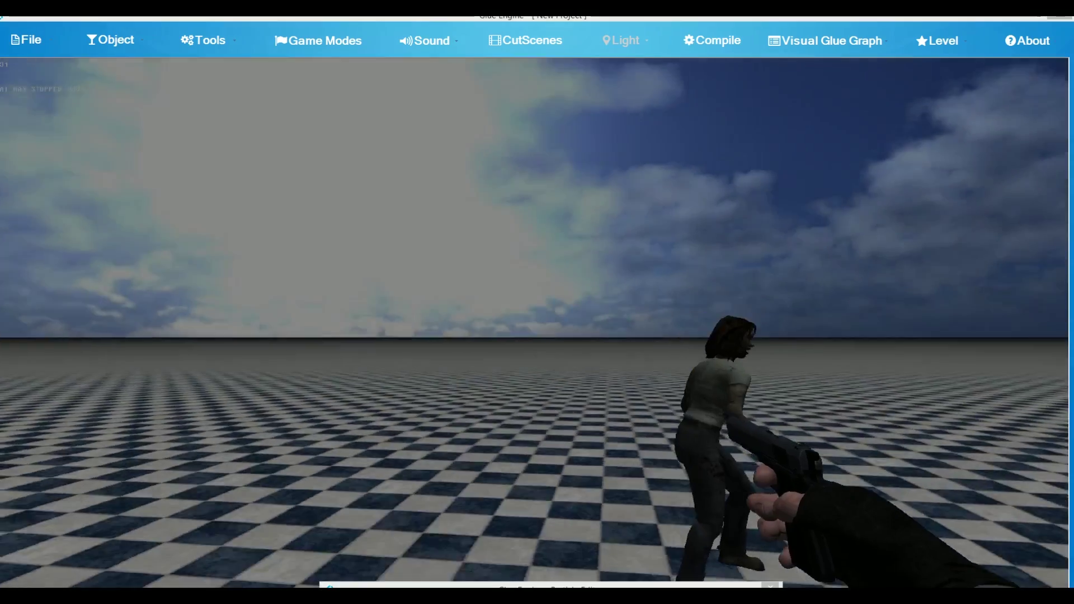
pyautogui.press('w')
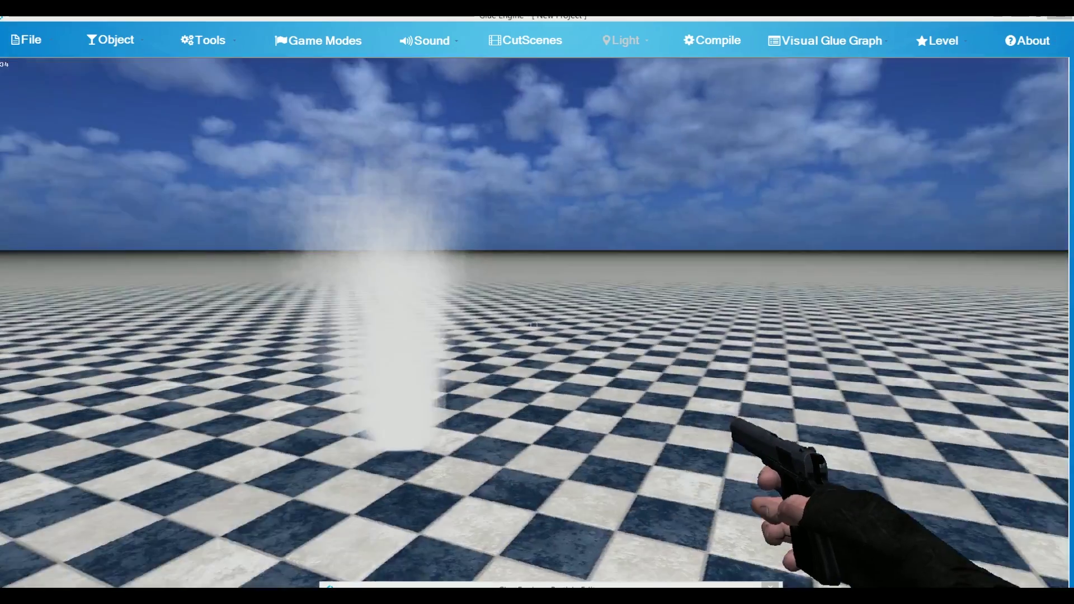
pyautogui.press('w')
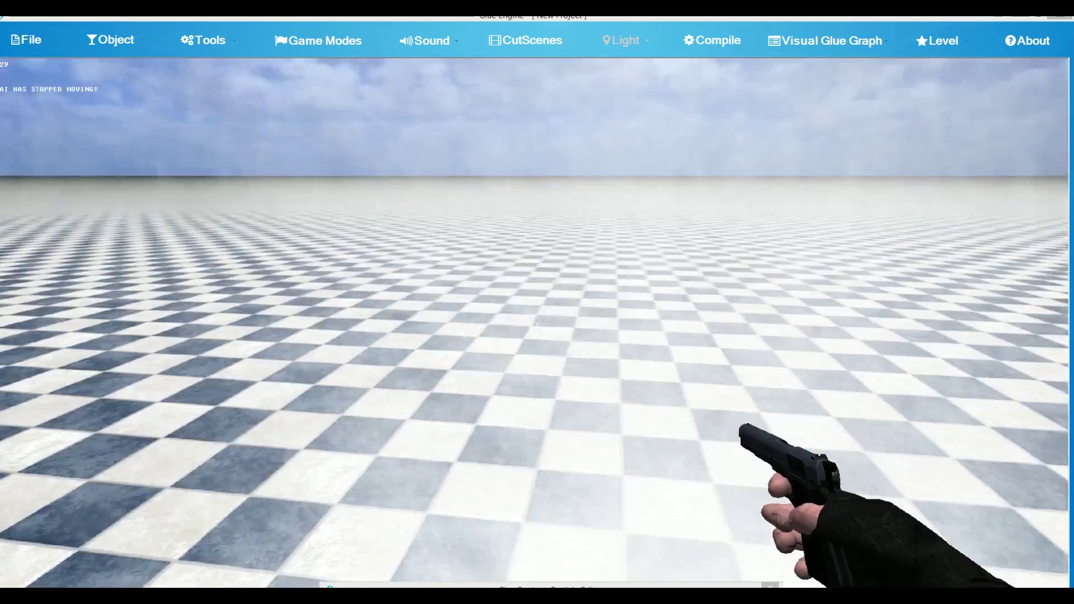
pyautogui.press('s')
pyautogui.press('w')
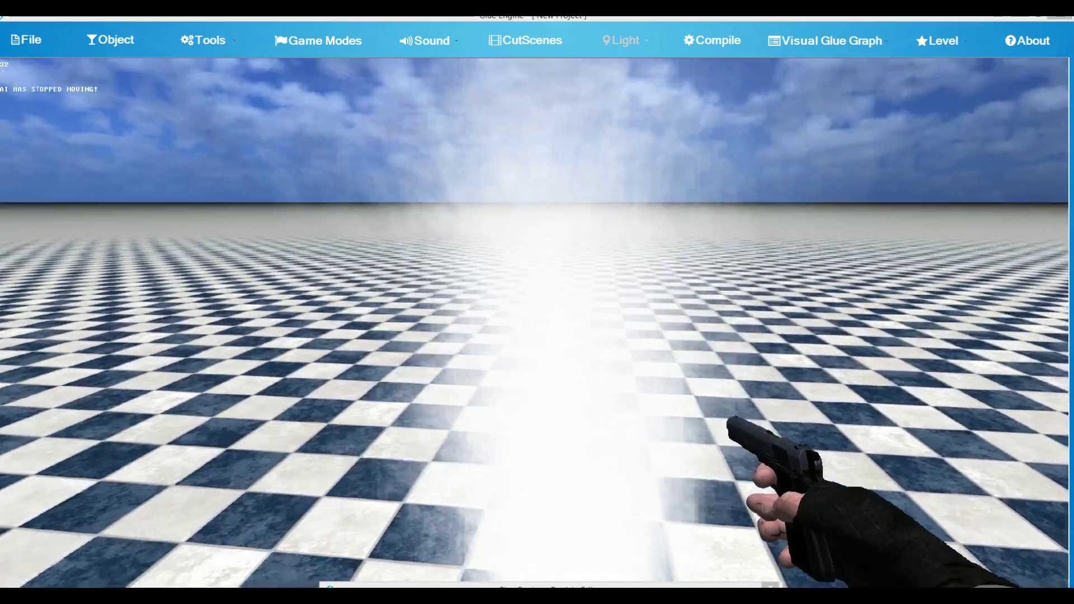
pyautogui.press('s')
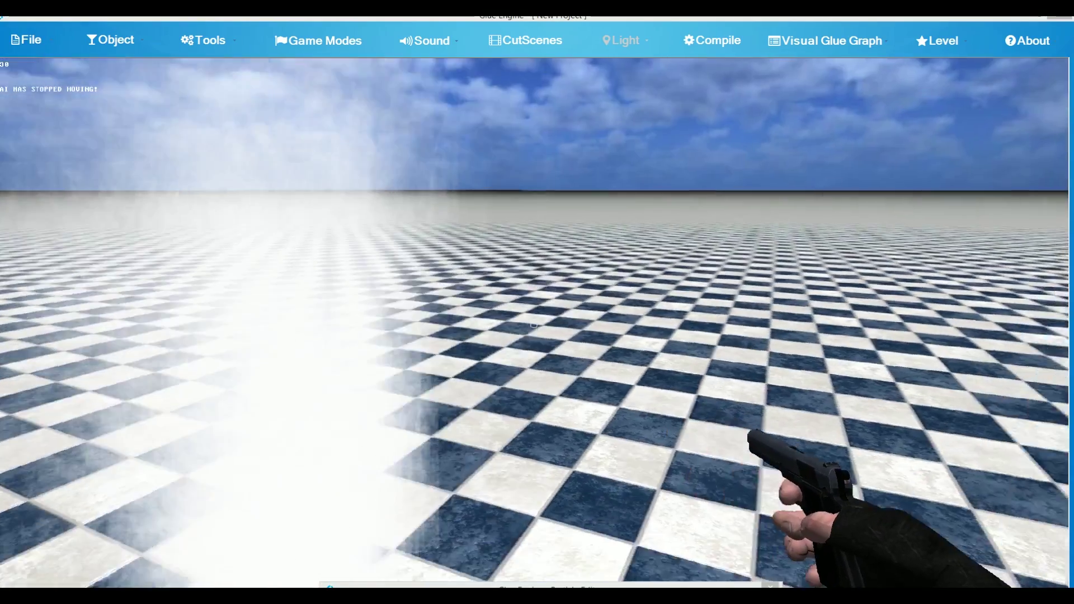
pyautogui.press('w')
pyautogui.press('d')
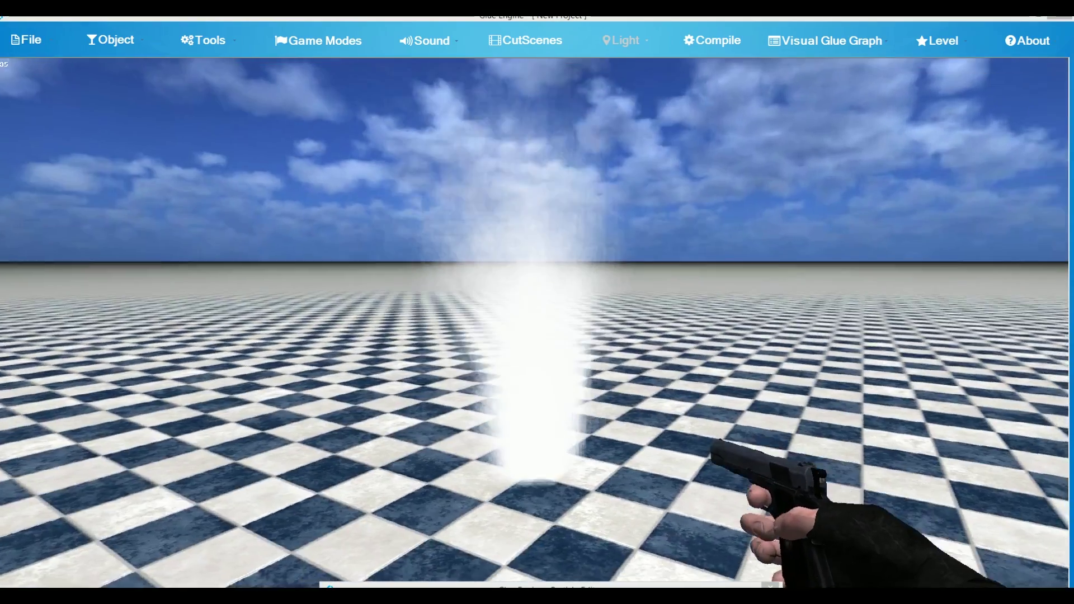
pyautogui.press('s')
pyautogui.press('Escape')
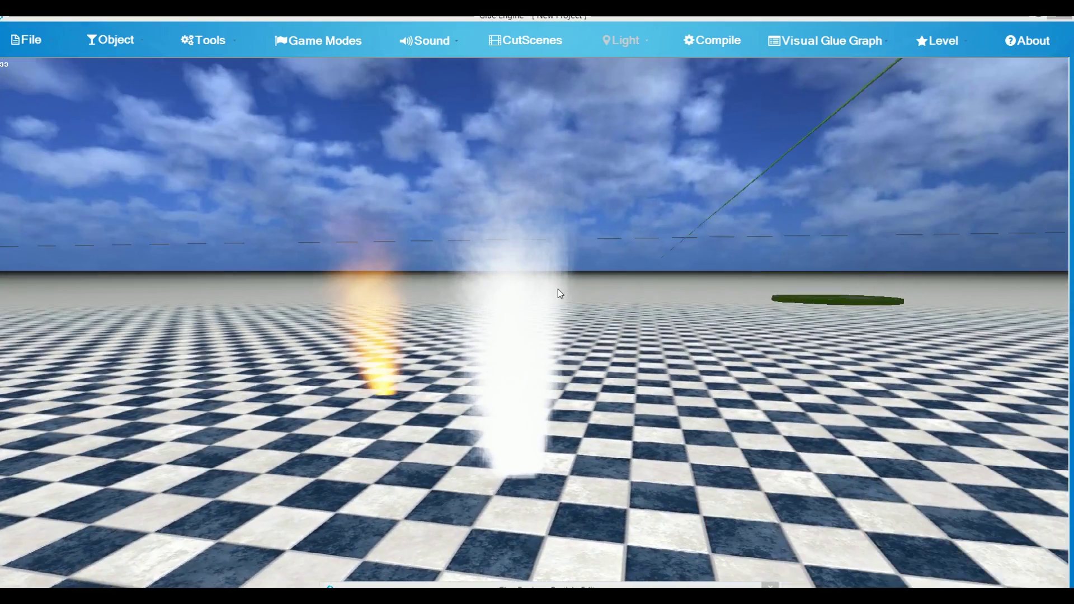